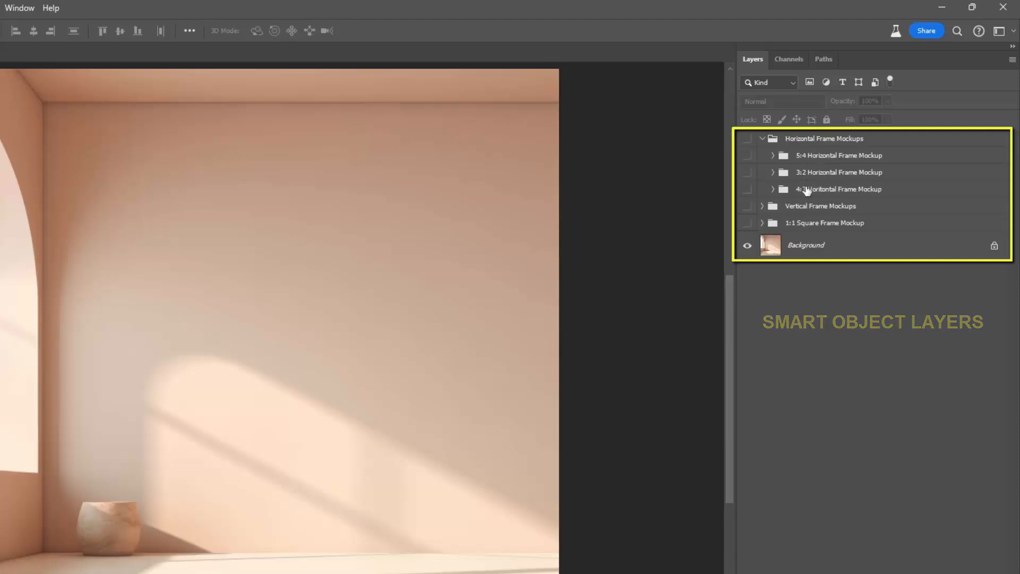
Preview the 5:4, 3:2 and 4:3 horizontal frame mockups in turn, then hide and collapse the Horizontal Frame Mockups group.
{"action": "left_click", "coordinate": [748, 156]}
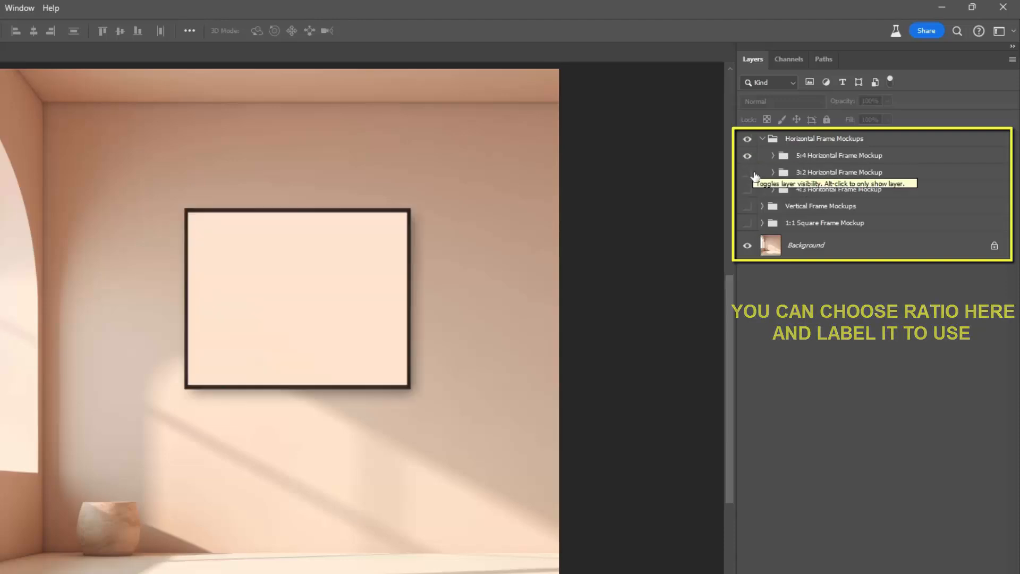
{"action": "left_click", "coordinate": [747, 173]}
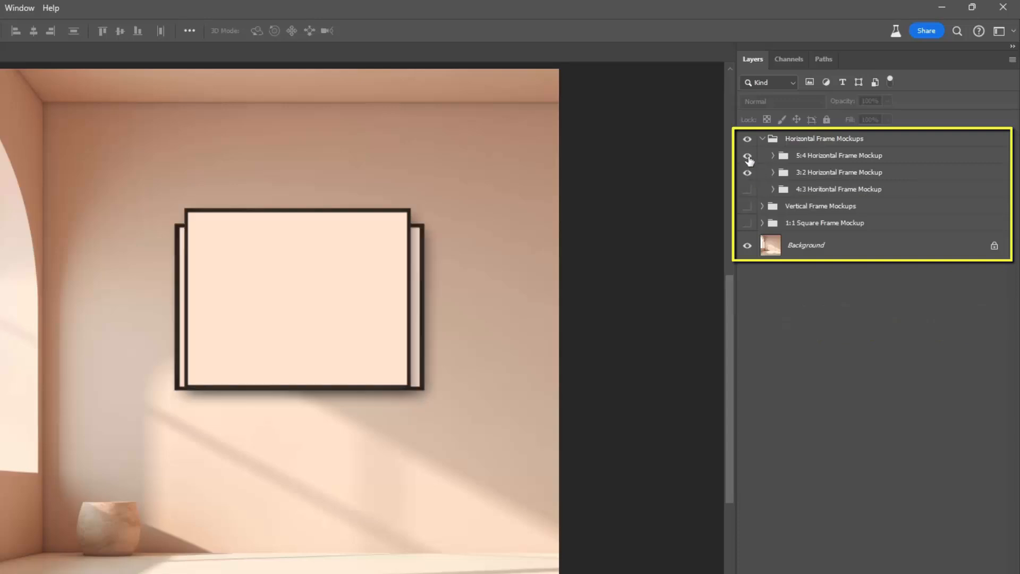
{"action": "left_click", "coordinate": [747, 156]}
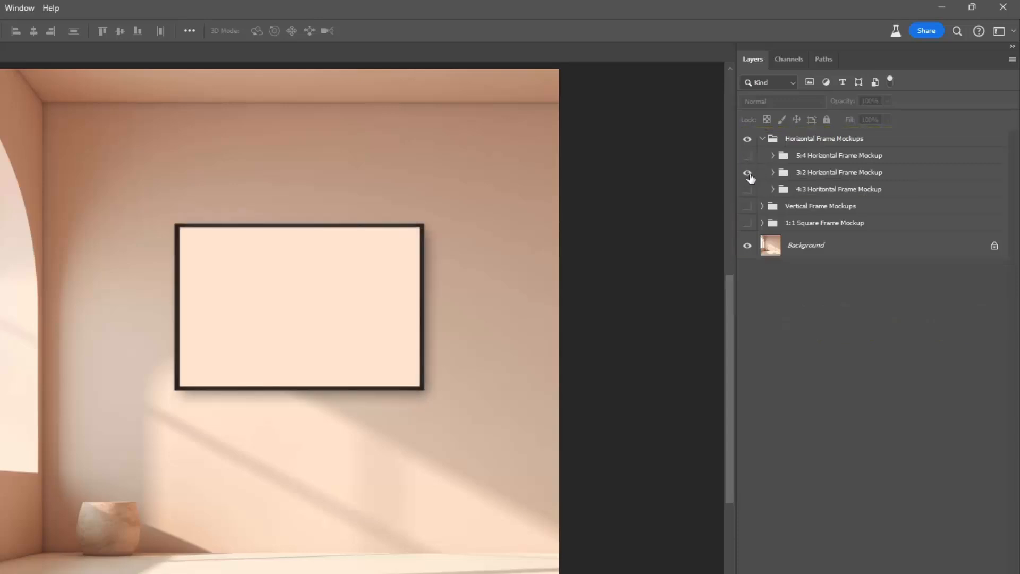
{"action": "left_click", "coordinate": [747, 173]}
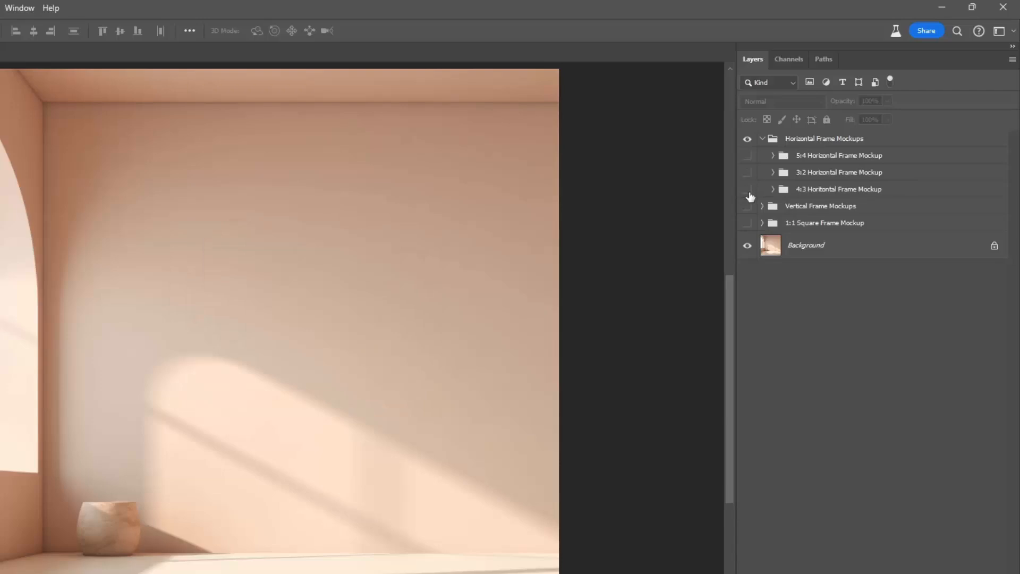
{"action": "left_click", "coordinate": [747, 189]}
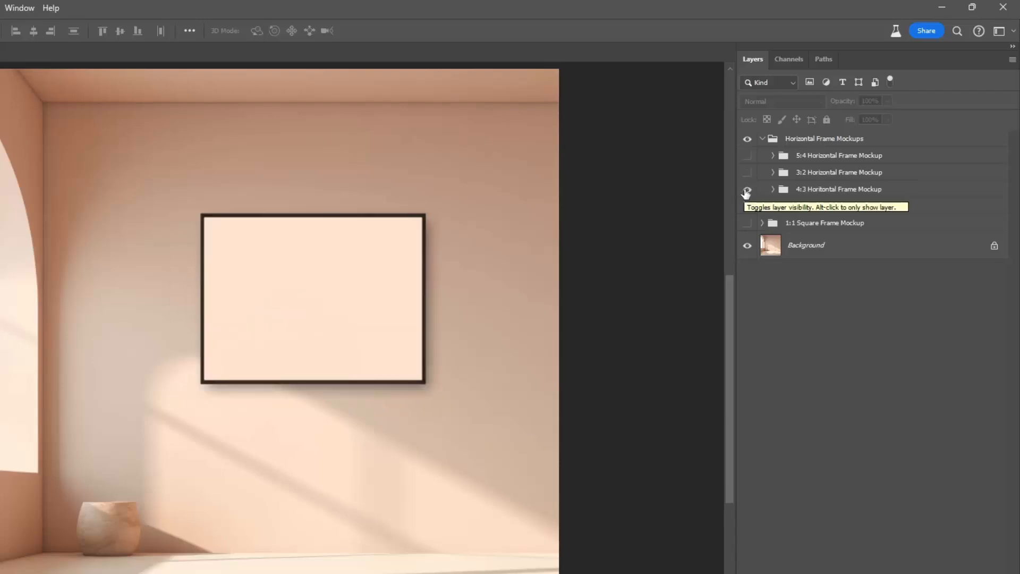
{"action": "left_click", "coordinate": [747, 190]}
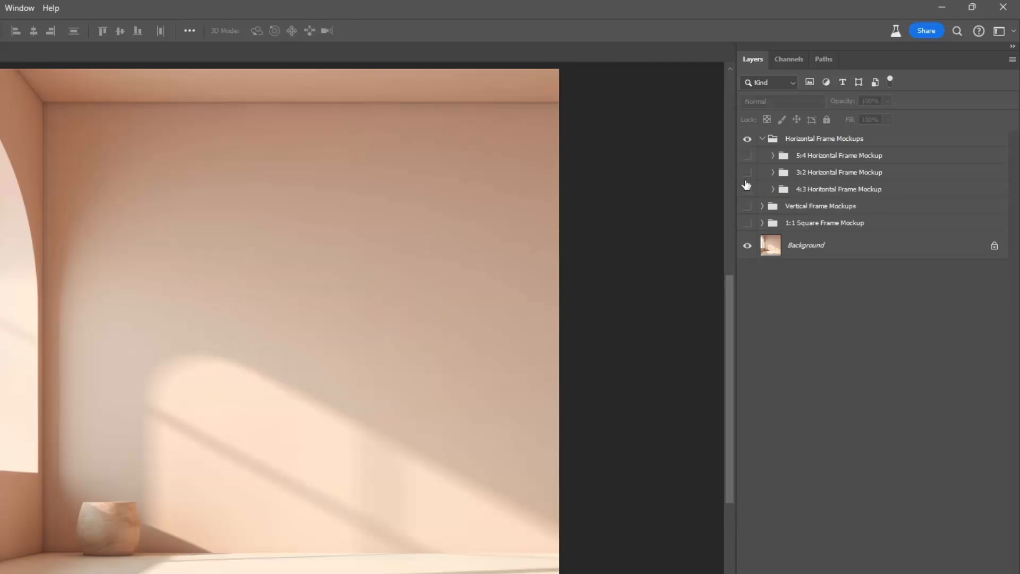
{"action": "left_click", "coordinate": [763, 139]}
{"action": "left_click", "coordinate": [748, 140]}
Show the Vertical Frame Mockups group, preview its 4:5 and 2:3 frames, and leave only the 3:4 vertical frame visible.
{"action": "left_click", "coordinate": [747, 156]}
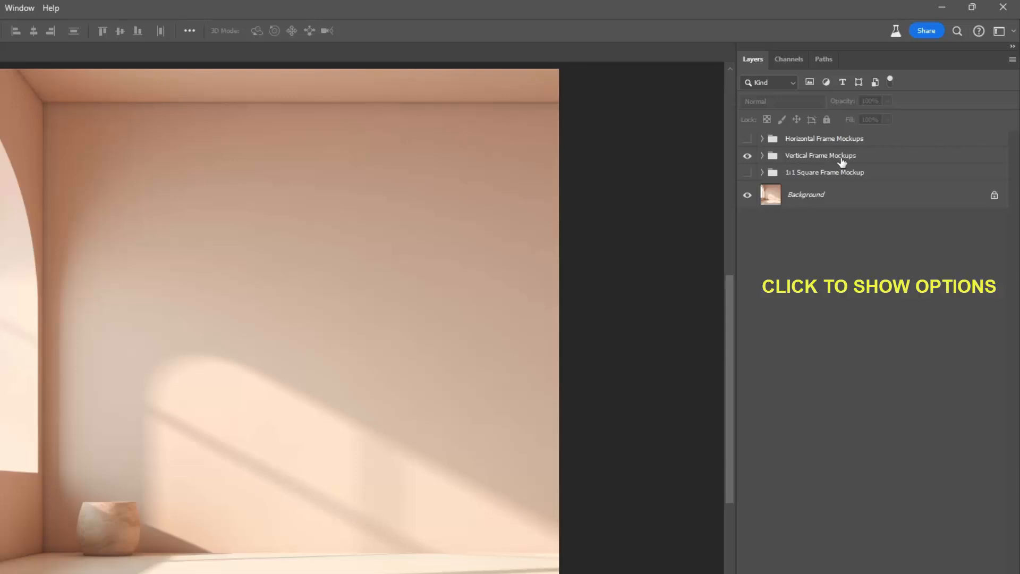
{"action": "left_click", "coordinate": [762, 156]}
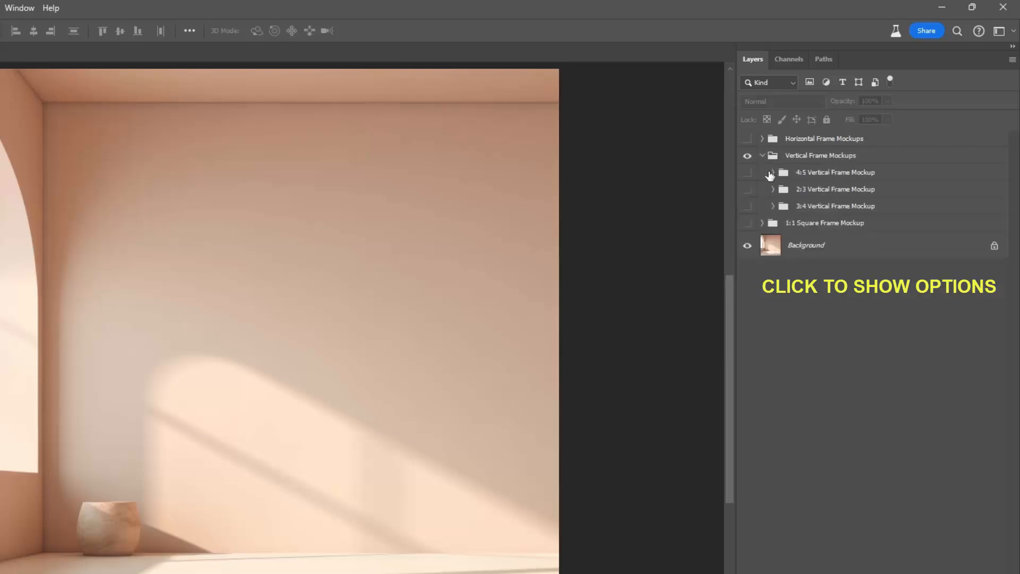
{"action": "left_click", "coordinate": [747, 173]}
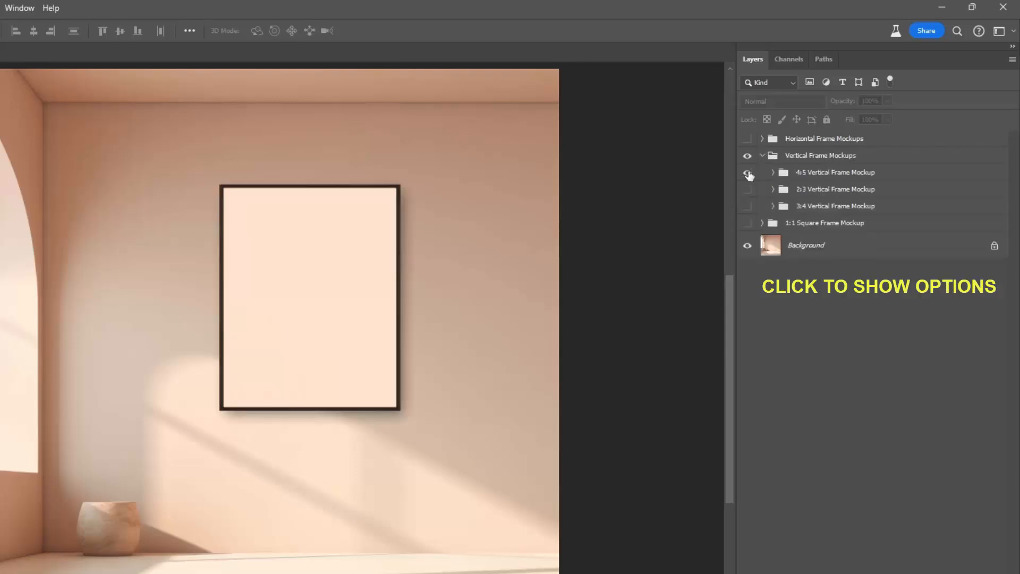
{"action": "left_click", "coordinate": [747, 173]}
{"action": "left_click", "coordinate": [748, 190]}
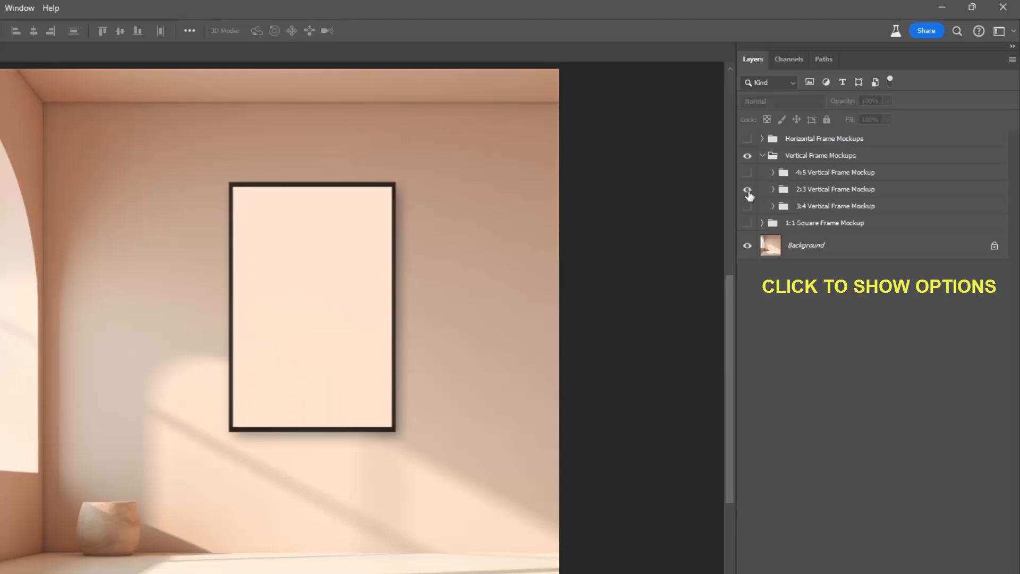
{"action": "left_click", "coordinate": [747, 190]}
{"action": "left_click", "coordinate": [747, 206]}
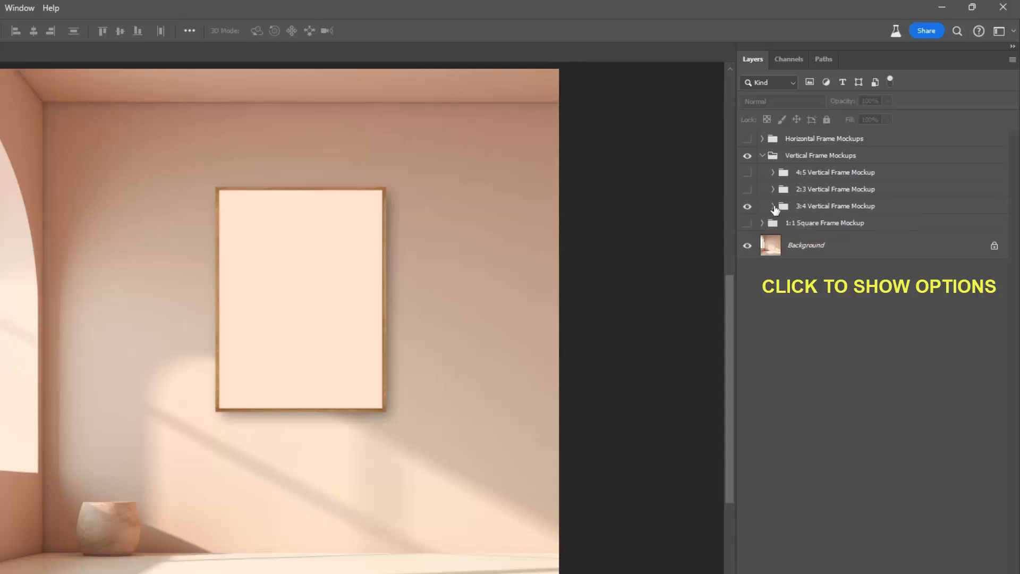
Compare the frame colours inside the 3:4 Vertical Frame Mockup group and leave only the Black Frame visible.
{"action": "left_click", "coordinate": [773, 206]}
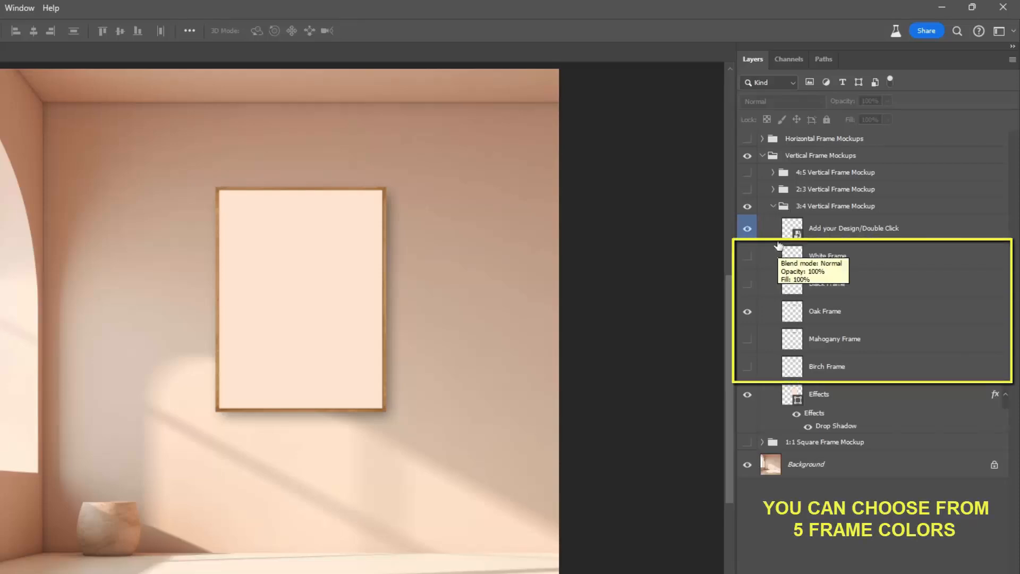
{"action": "left_click", "coordinate": [747, 311]}
{"action": "left_click", "coordinate": [747, 366]}
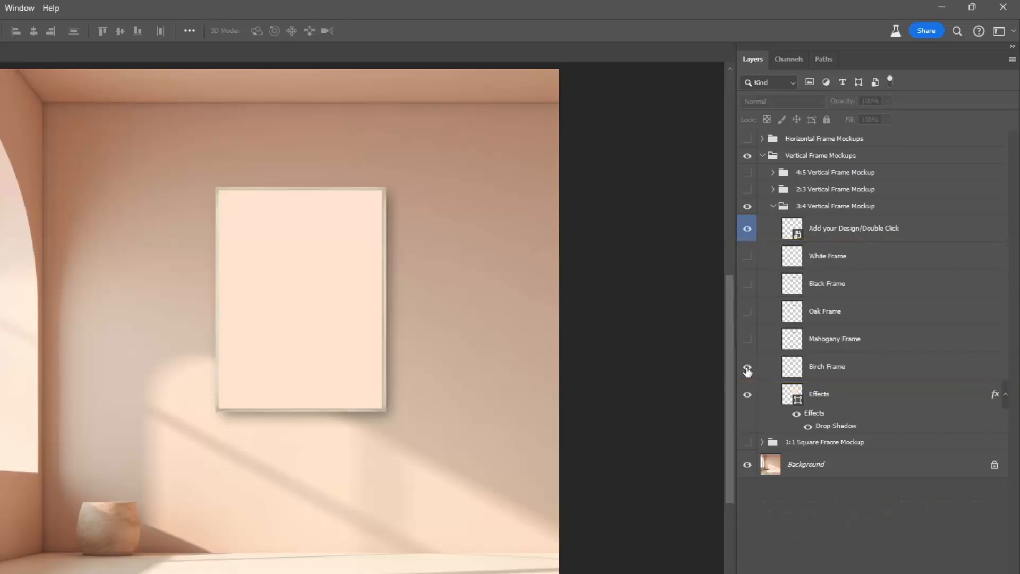
{"action": "left_click", "coordinate": [747, 366]}
{"action": "left_click", "coordinate": [747, 339]}
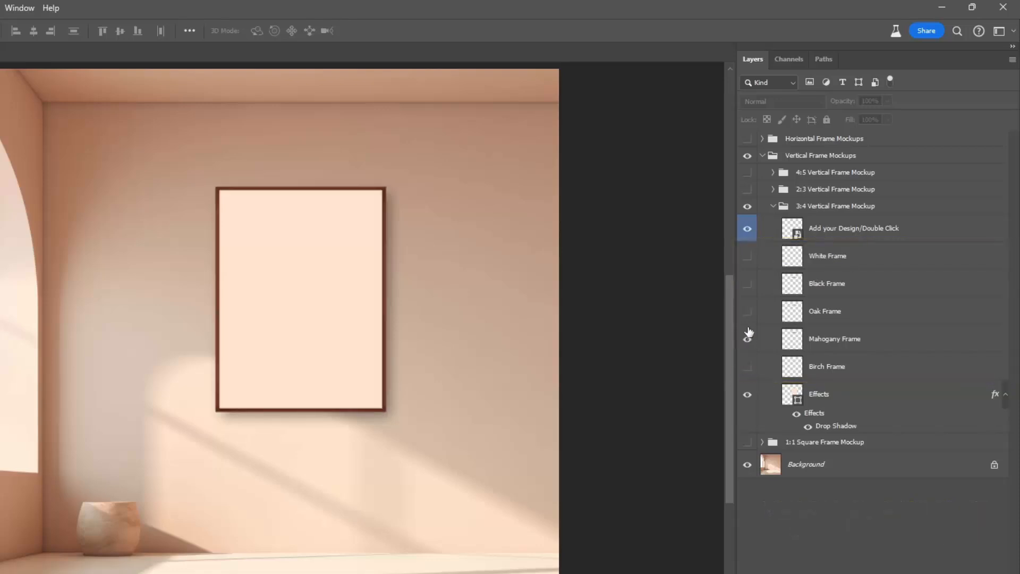
{"action": "left_click", "coordinate": [747, 313]}
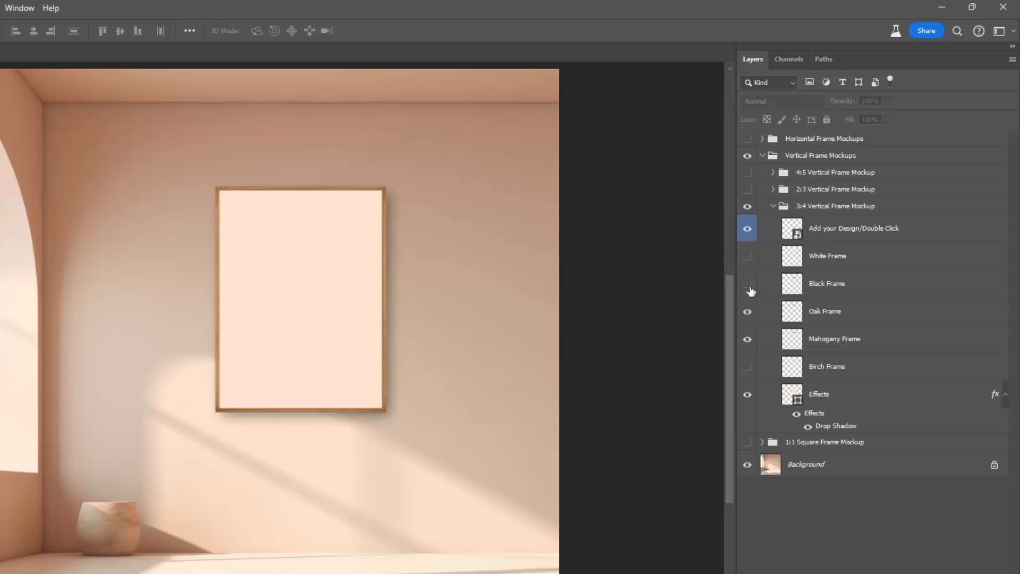
{"action": "left_click", "coordinate": [746, 283]}
{"action": "left_click", "coordinate": [748, 257]}
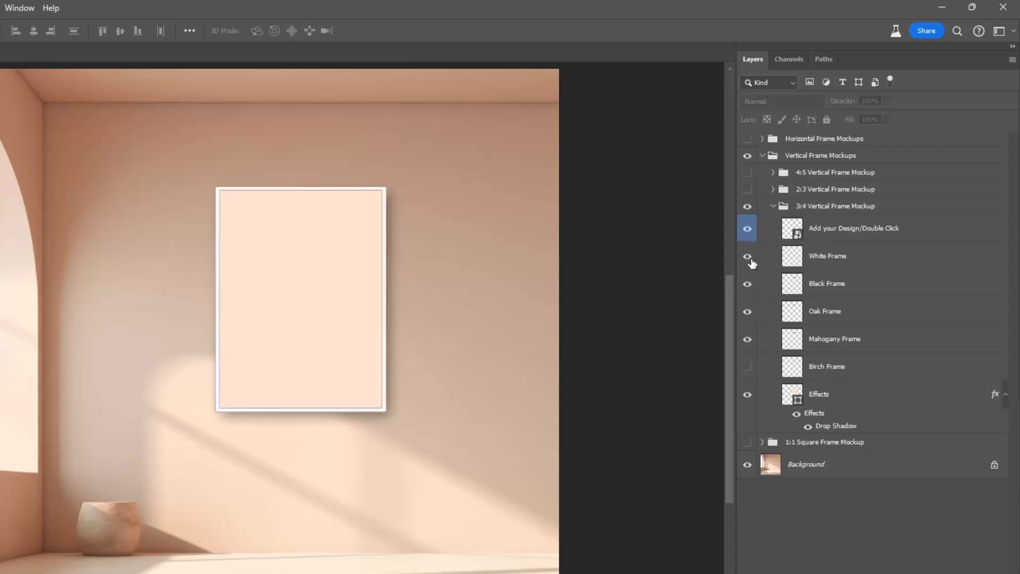
{"action": "left_click", "coordinate": [749, 259]}
{"action": "left_click", "coordinate": [747, 312]}
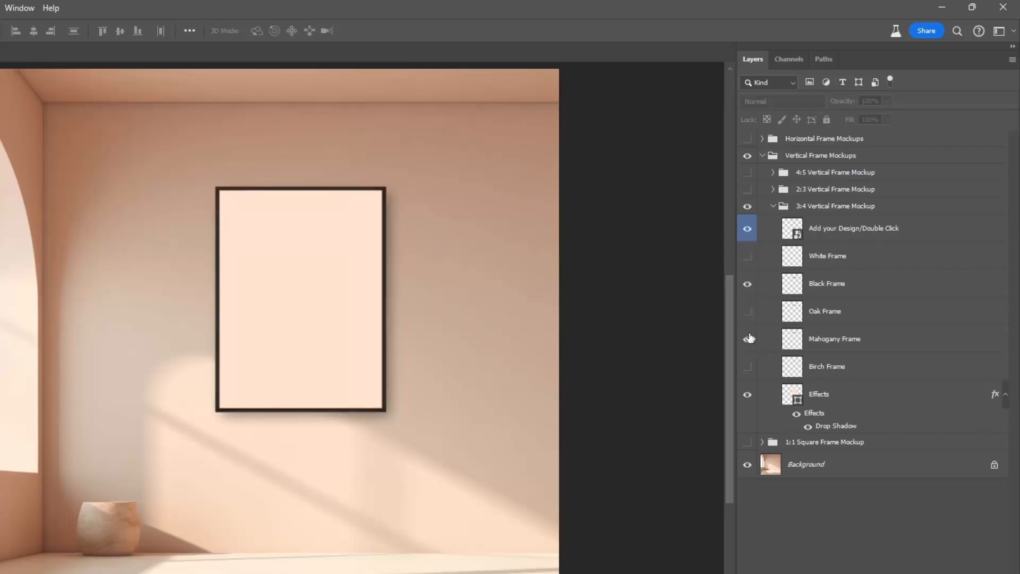
{"action": "left_click", "coordinate": [749, 339]}
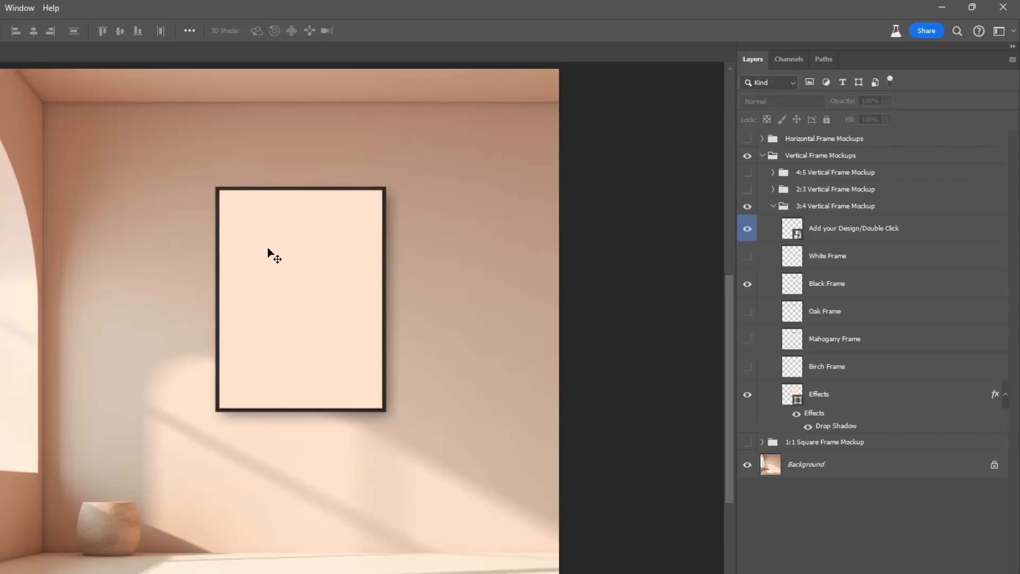
Open the 3:4 mockup's "Add your Design" smart object and place the image 3-4 as embedded, fitted to the blank area.
{"action": "left_click", "coordinate": [846, 235]}
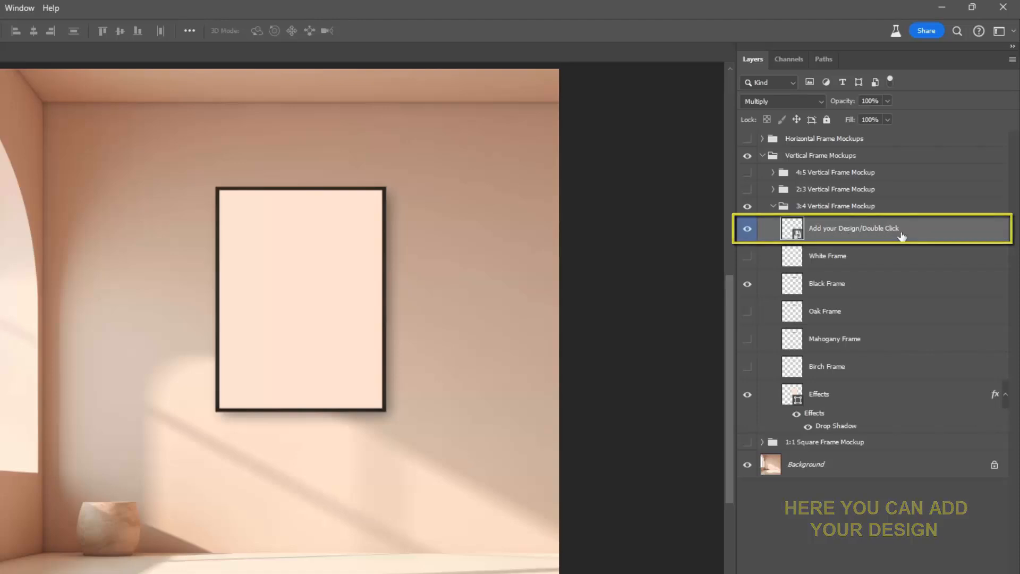
{"action": "double_click", "coordinate": [793, 229]}
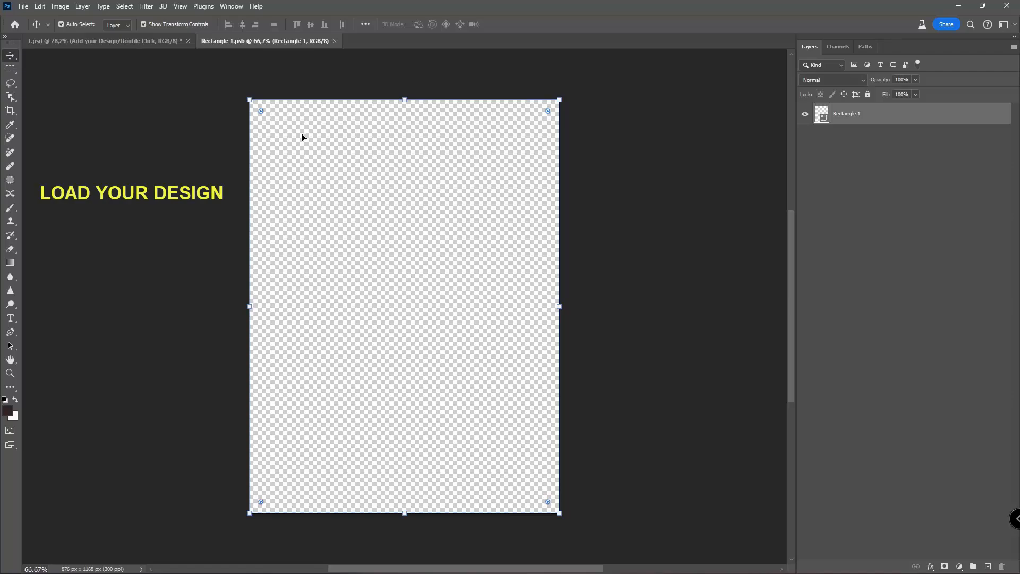
{"action": "left_click", "coordinate": [23, 8]}
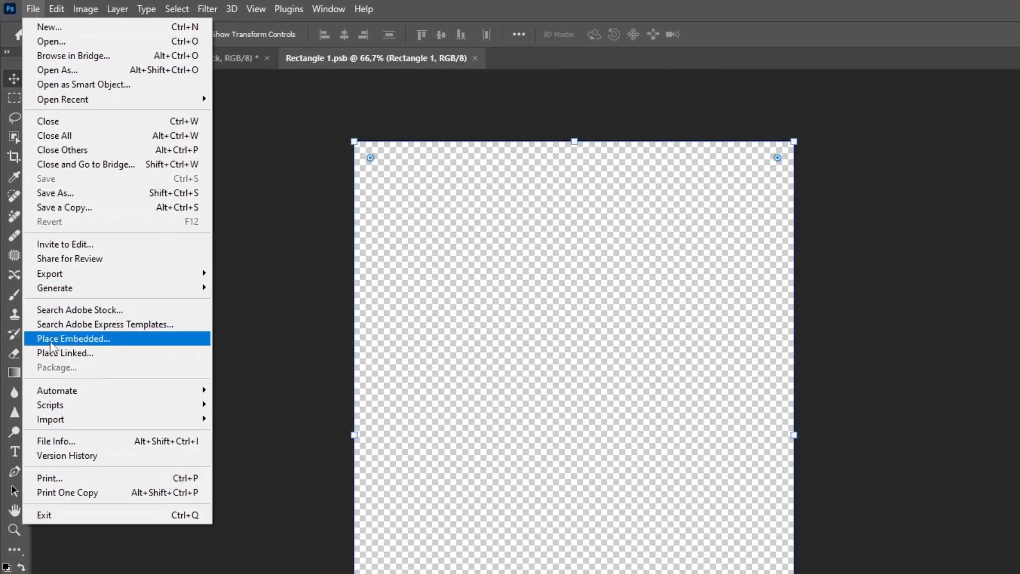
{"action": "left_click", "coordinate": [51, 343]}
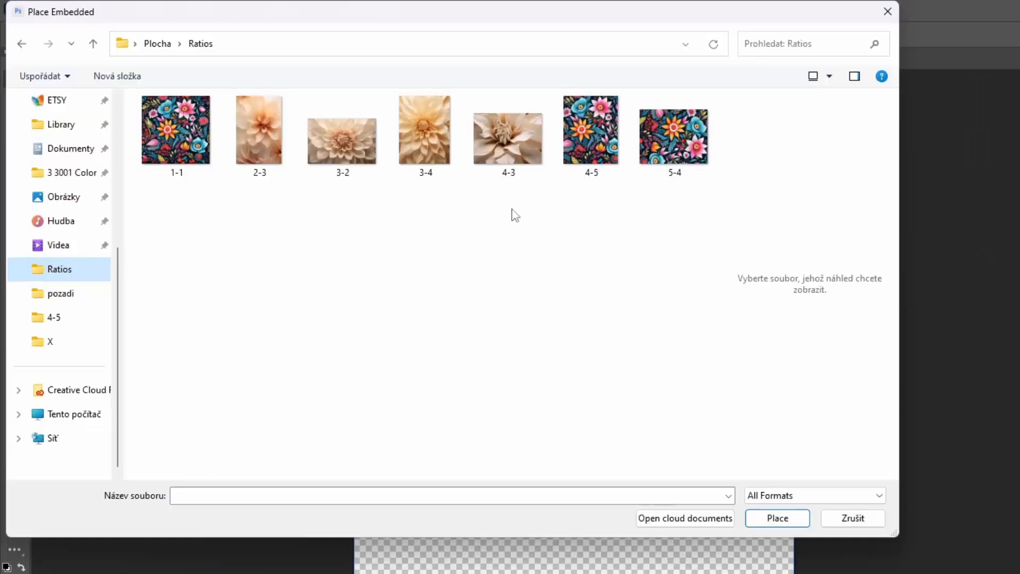
{"action": "double_click", "coordinate": [429, 138]}
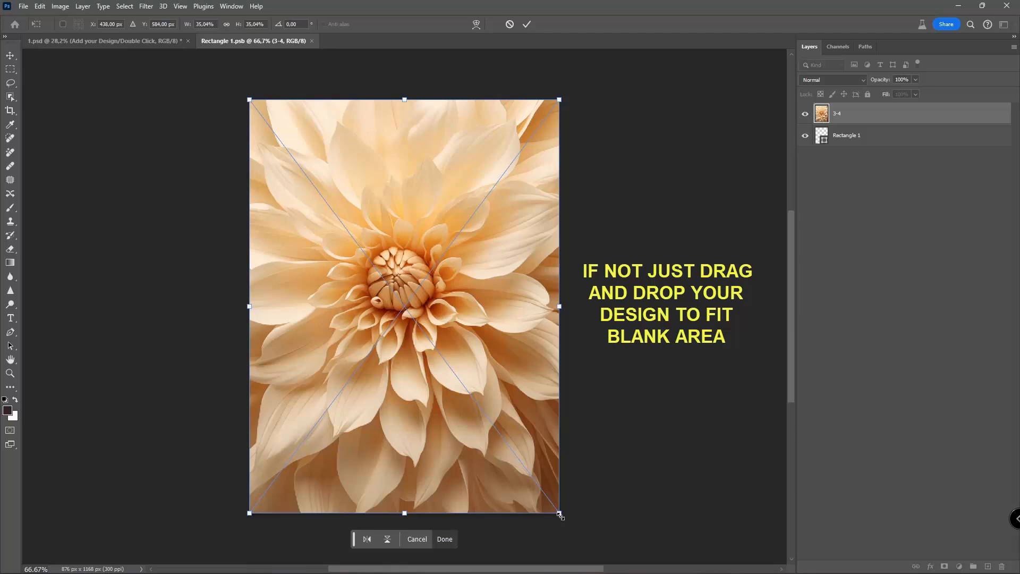
{"action": "mouse_move", "coordinate": [559, 515]}
{"action": "left_mouse_down"}
{"action": "mouse_move", "coordinate": [501, 454]}
{"action": "mouse_move", "coordinate": [577, 540]}
{"action": "mouse_move", "coordinate": [556, 507]}
{"action": "mouse_move", "coordinate": [550, 524]}
{"action": "mouse_move", "coordinate": [557, 518]}
{"action": "left_mouse_up"}
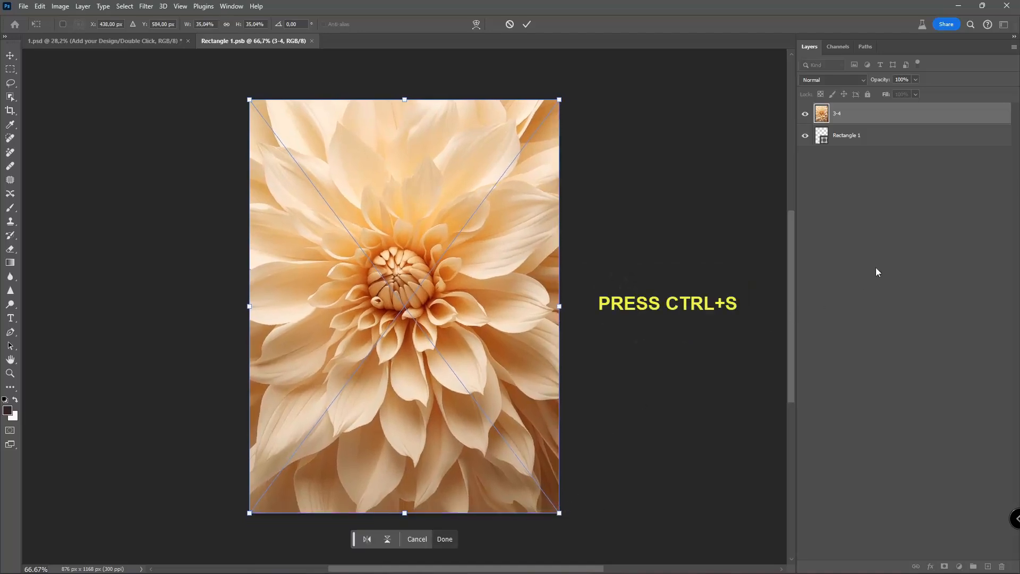
Commit the placed image, save the smart object, and return to the 1.psd mockup with no layer selected.
{"action": "key", "text": "ctrl+s"}
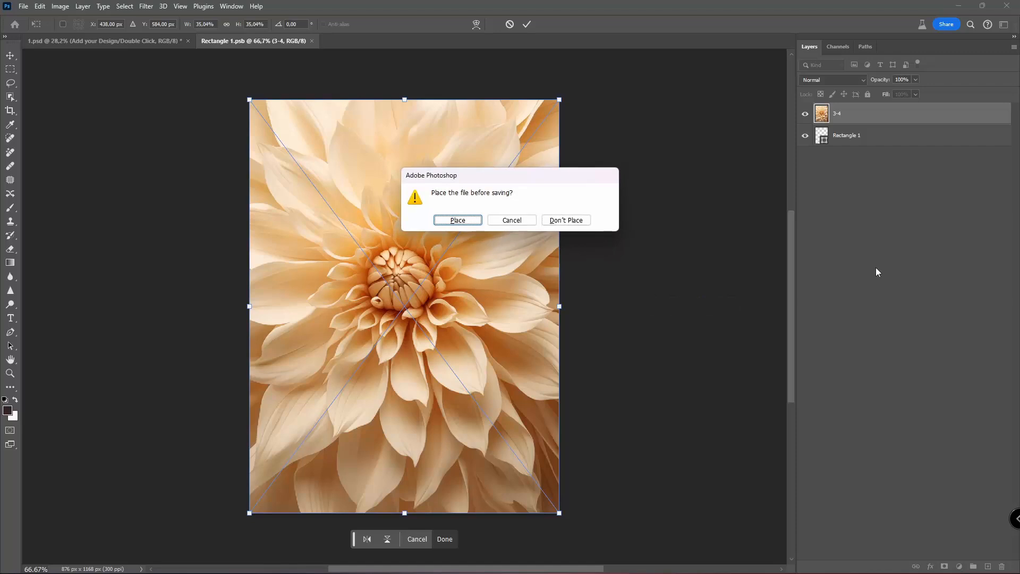
{"action": "left_click", "coordinate": [470, 222]}
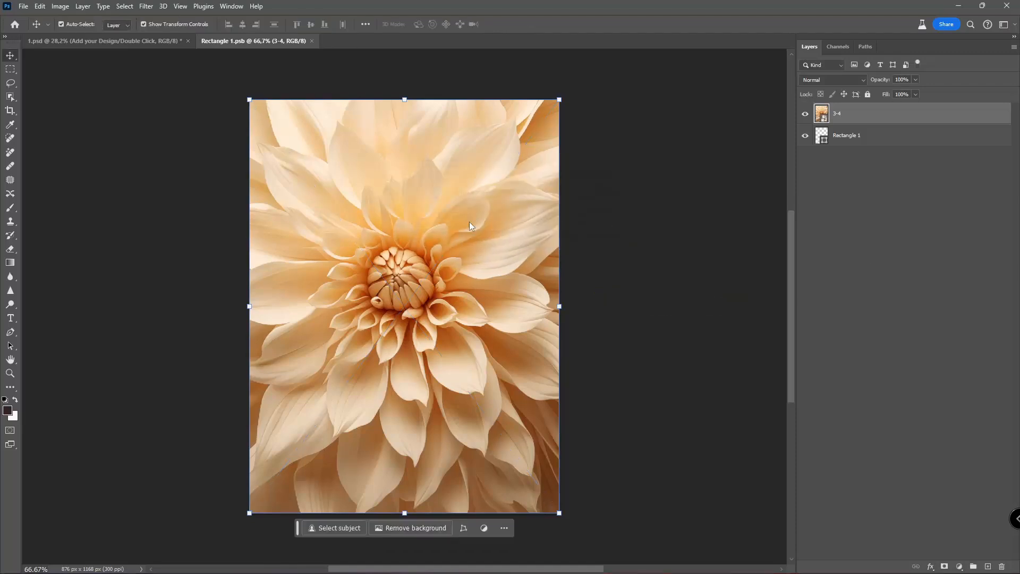
{"action": "left_click", "coordinate": [143, 40]}
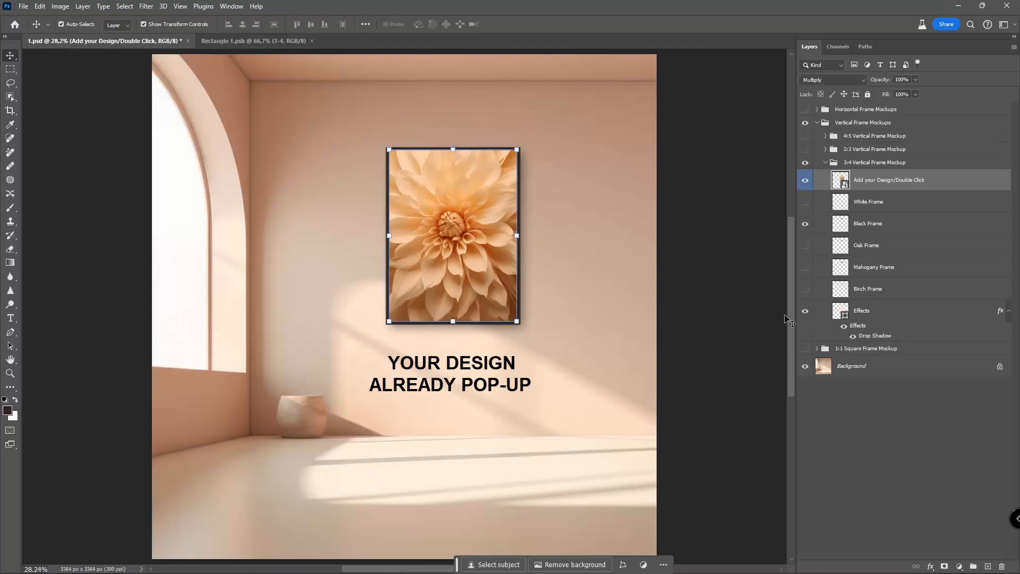
{"action": "left_click", "coordinate": [889, 403]}
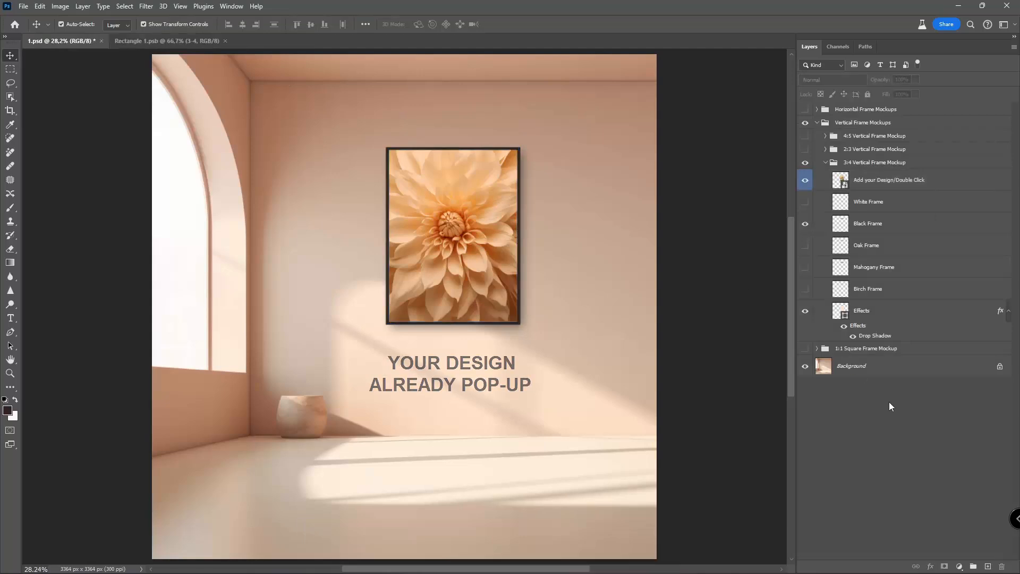
Preview the framed flower design with the Mahogany, Oak, White and Birch frames, and switch back to the Black Frame.
{"action": "left_click", "coordinate": [805, 224]}
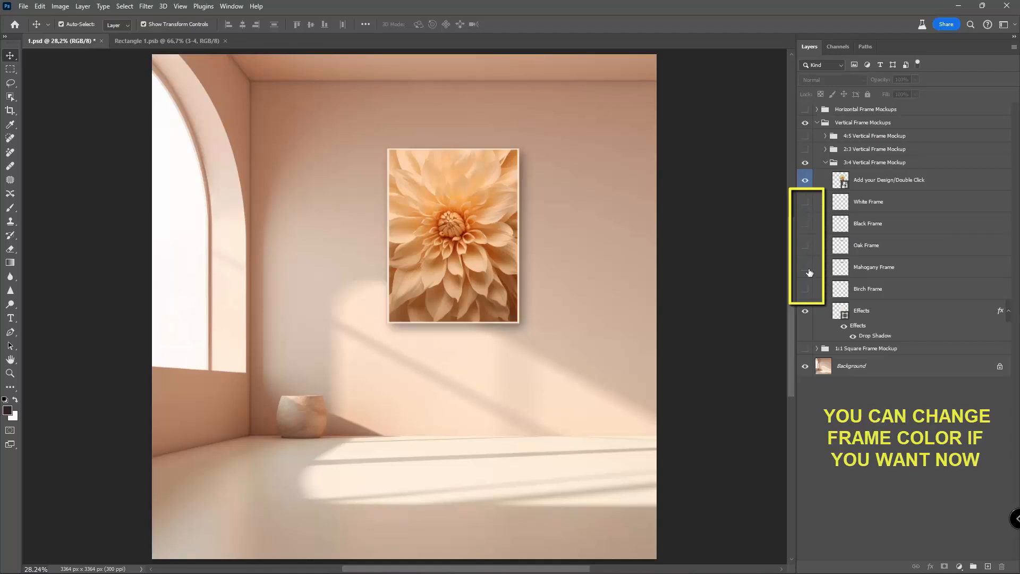
{"action": "left_click", "coordinate": [808, 271]}
{"action": "left_click", "coordinate": [806, 267]}
{"action": "left_click", "coordinate": [806, 248]}
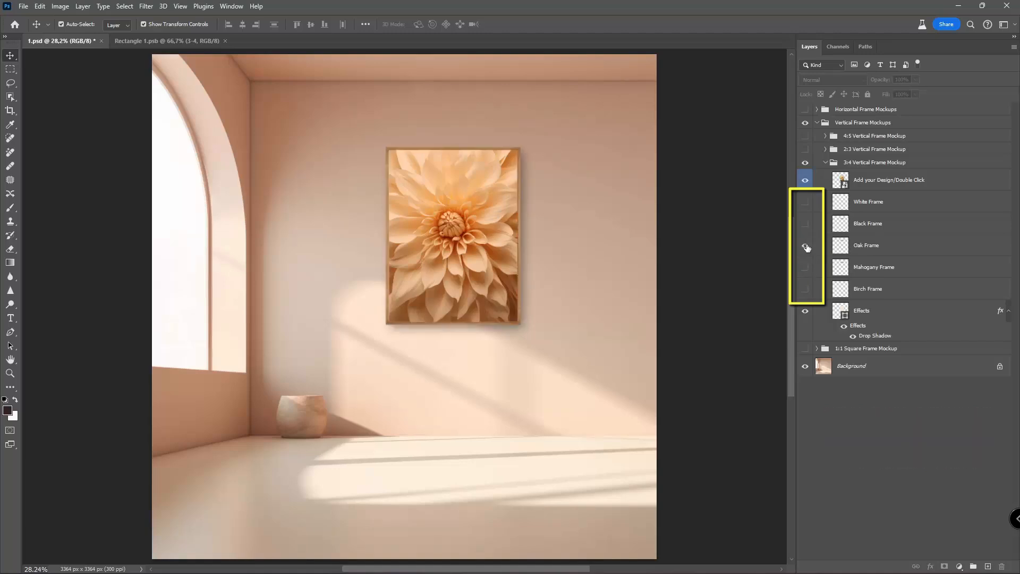
{"action": "left_click", "coordinate": [807, 248]}
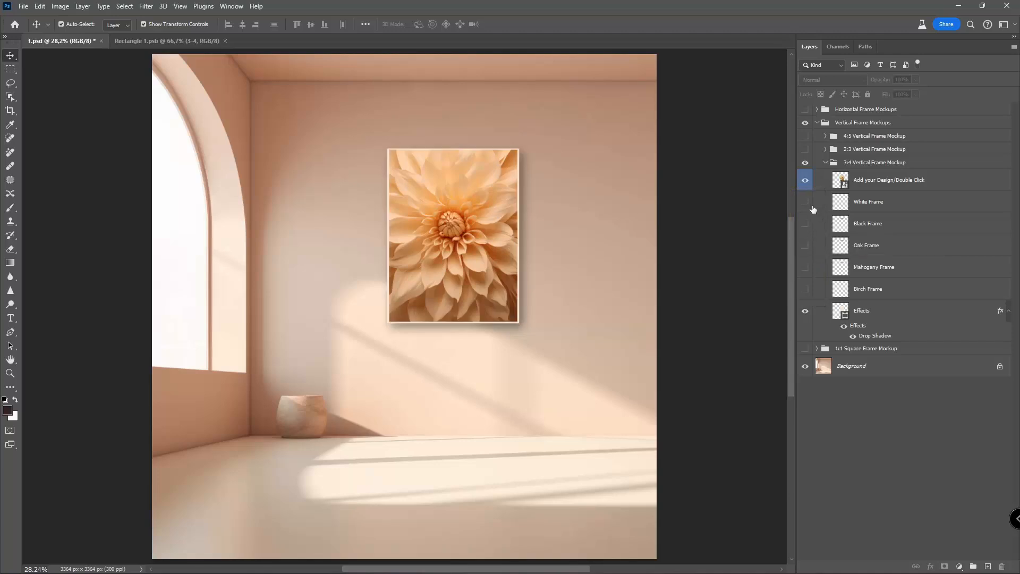
{"action": "left_click", "coordinate": [806, 203]}
{"action": "left_click", "coordinate": [807, 203]}
{"action": "left_click", "coordinate": [806, 290]}
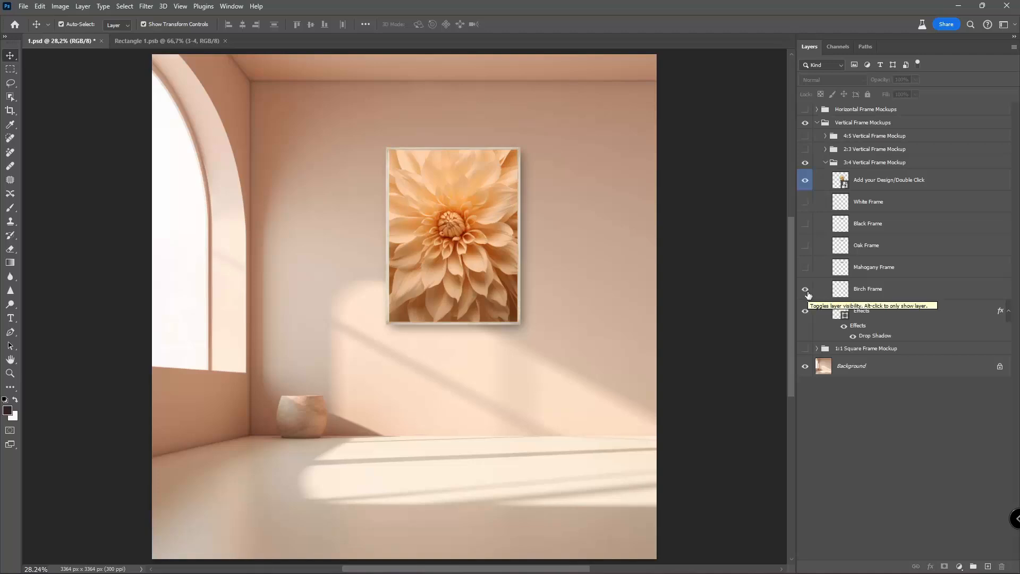
{"action": "left_click", "coordinate": [806, 291]}
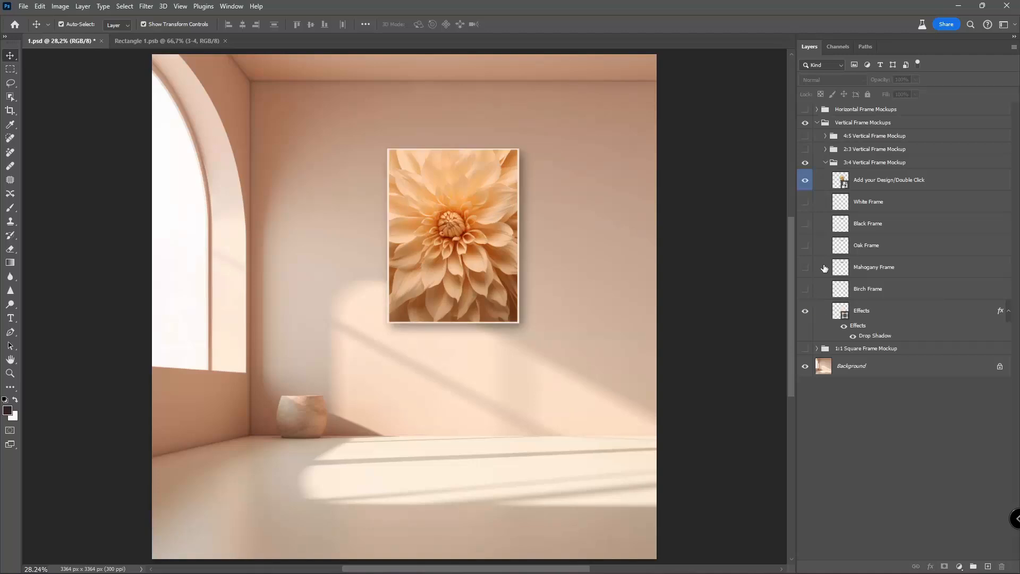
{"action": "left_click", "coordinate": [805, 224]}
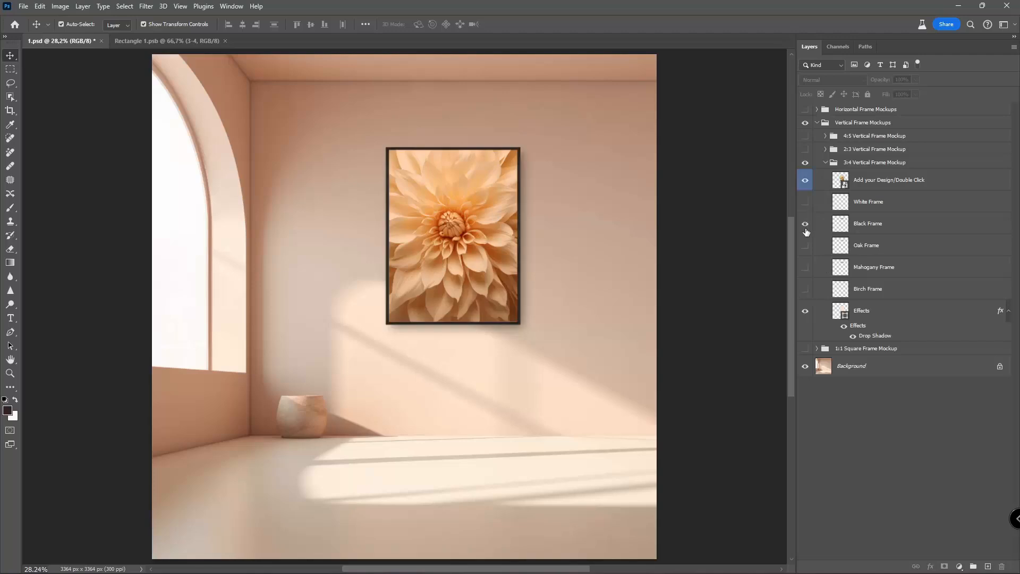
Review the Export As settings and the available file formats for the framed 3:4 mockup, and leave without exporting.
{"action": "left_click", "coordinate": [21, 6]}
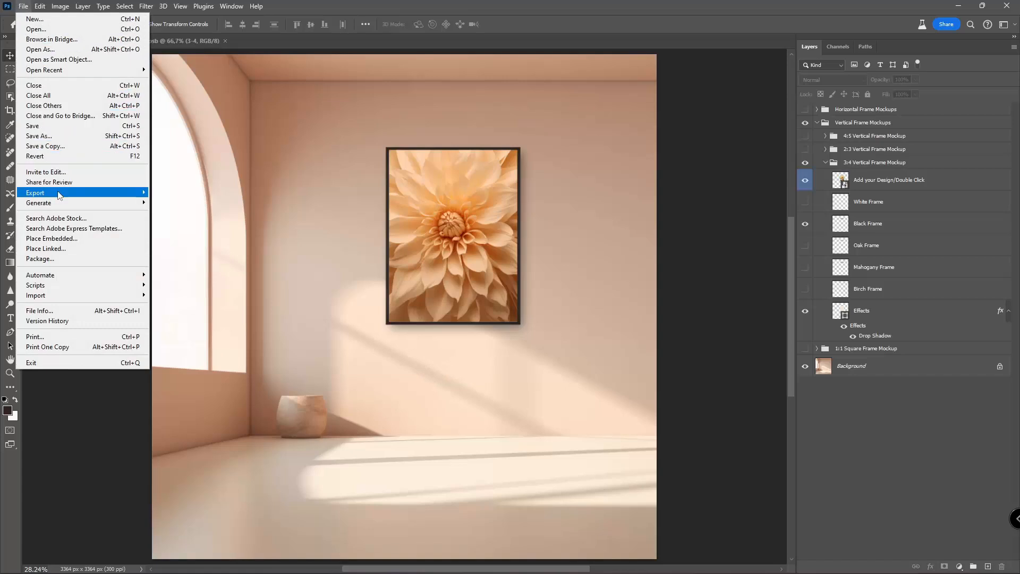
{"action": "mouse_move", "coordinate": [58, 195]}
{"action": "left_click", "coordinate": [182, 202]}
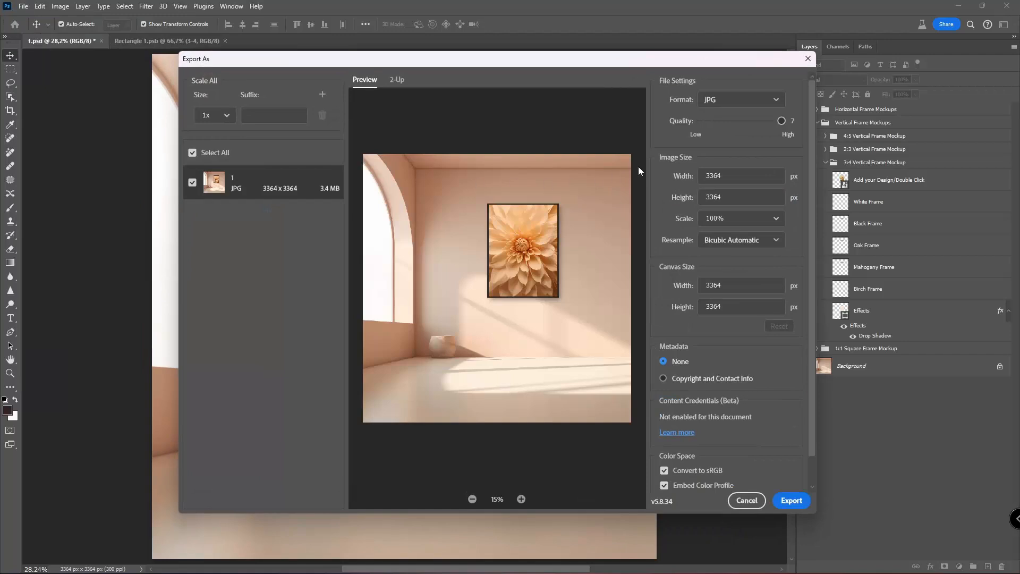
{"action": "left_click", "coordinate": [782, 102]}
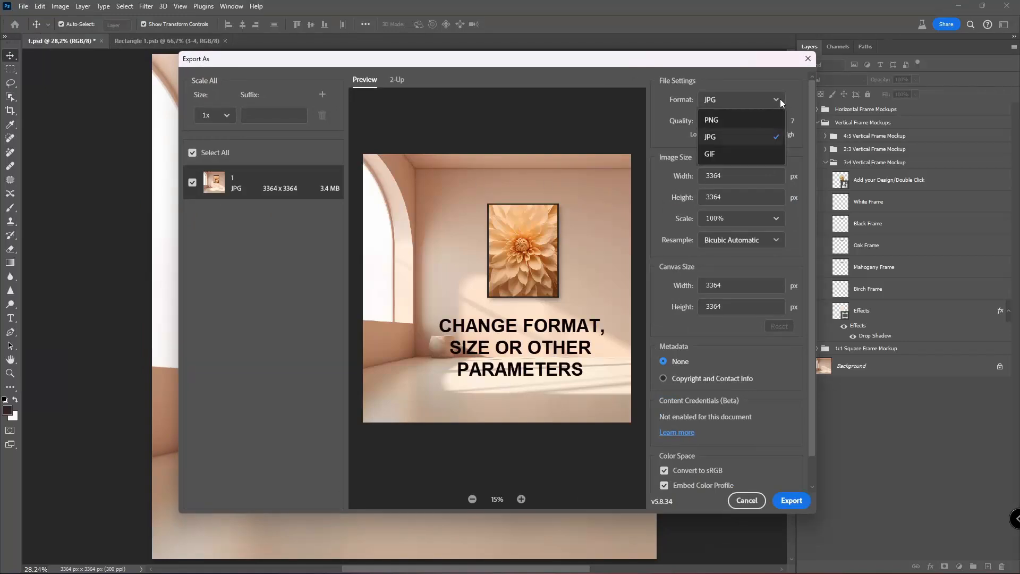
{"action": "left_click", "coordinate": [780, 99]}
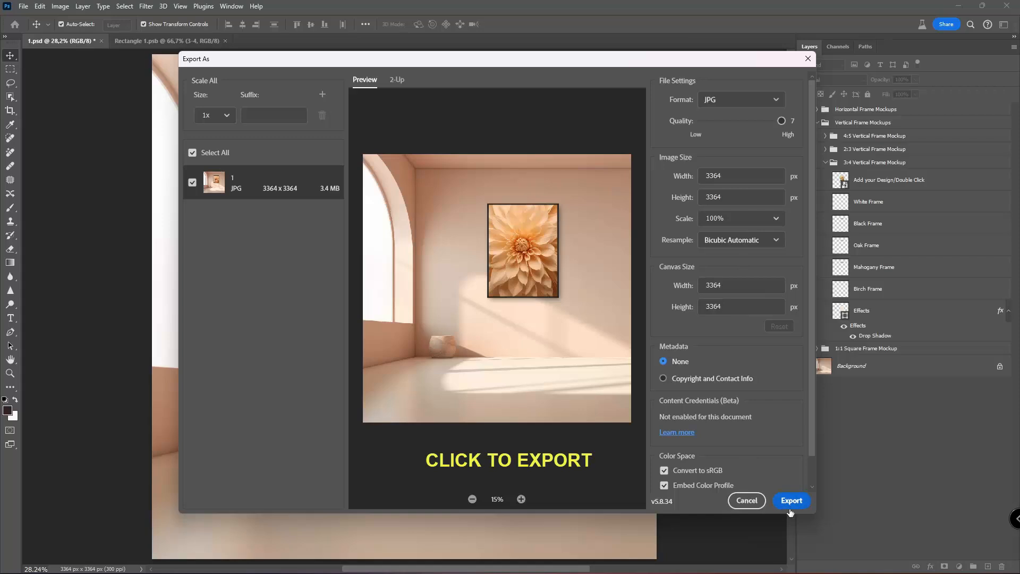
{"action": "left_click", "coordinate": [760, 501]}
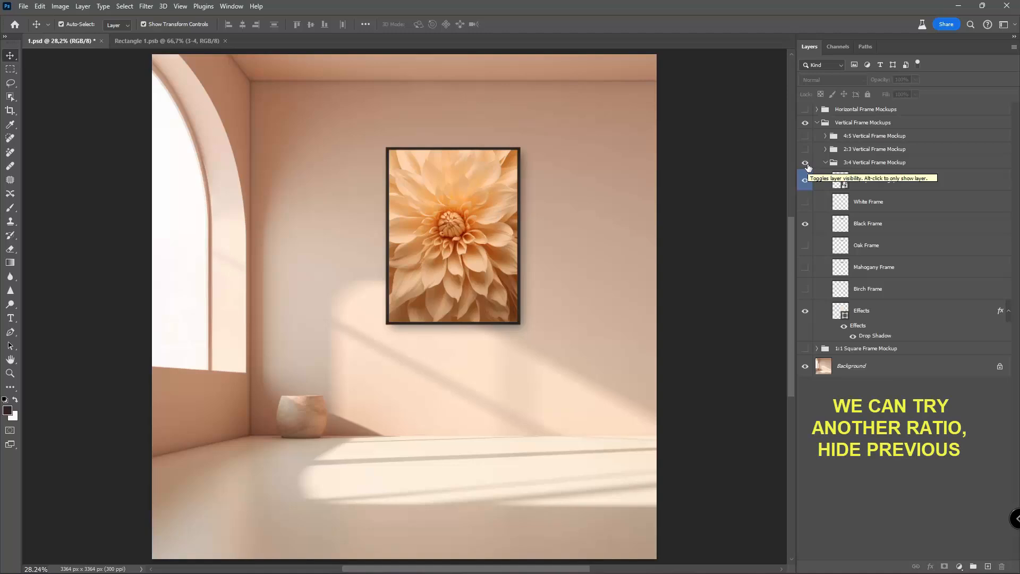
Hide and collapse the 3:4 Vertical Frame Mockup and its Vertical Frame Mockups group, and show the 1:1 Square Frame Mockup group.
{"action": "left_click", "coordinate": [806, 163]}
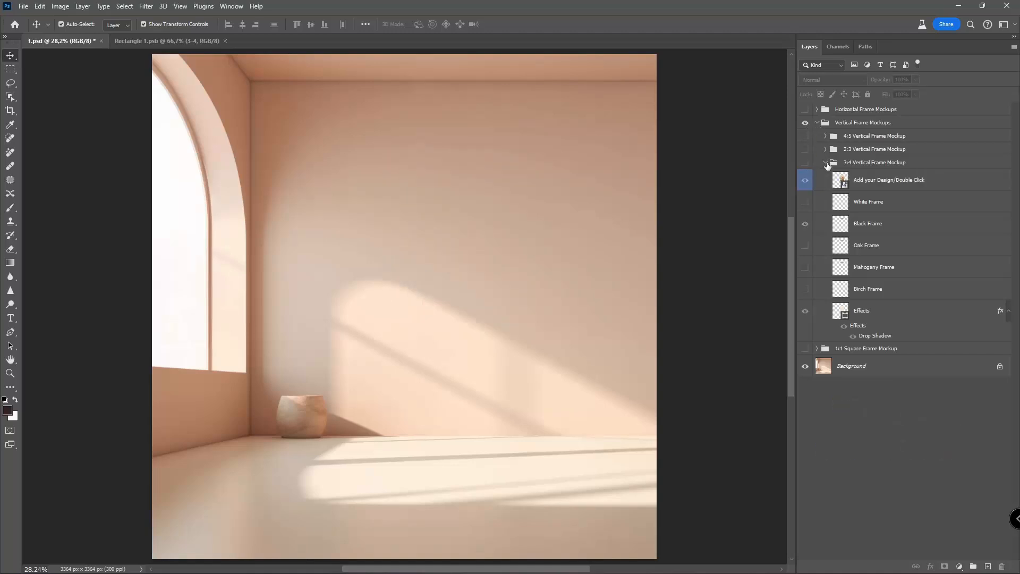
{"action": "left_click", "coordinate": [826, 163]}
{"action": "left_click", "coordinate": [818, 123]}
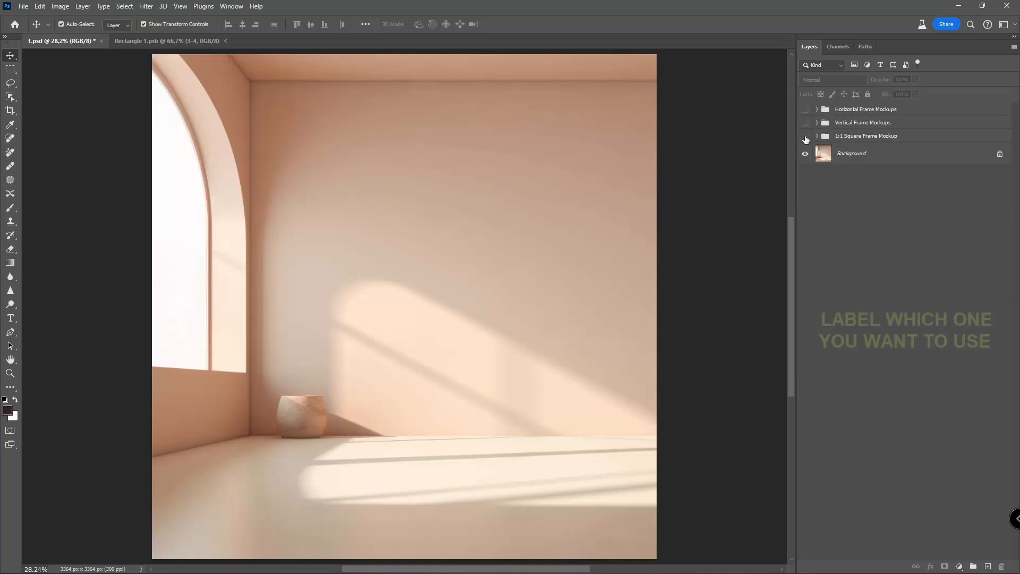
{"action": "left_click", "coordinate": [805, 136]}
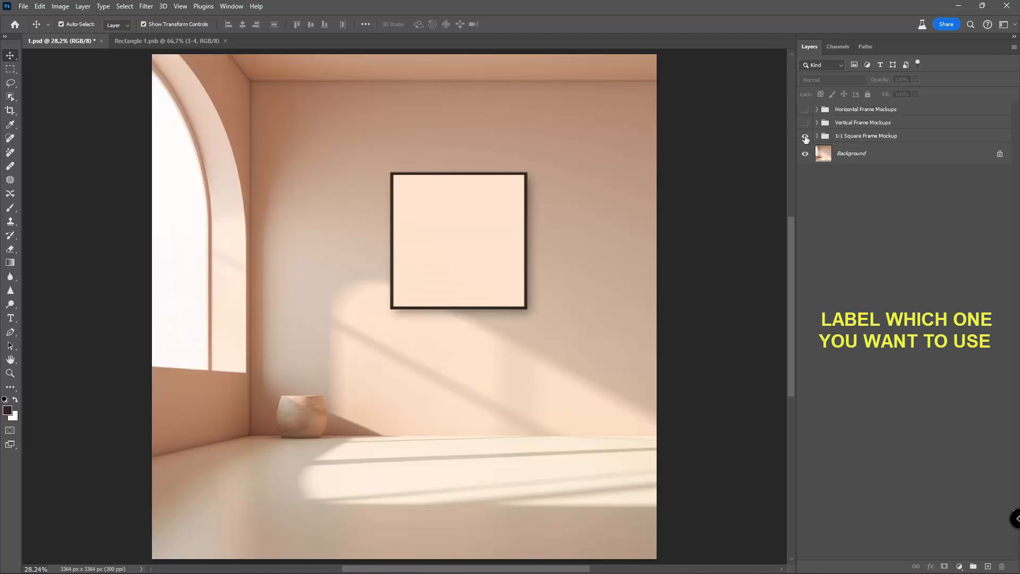
Expand the 1:1 Square Frame Mockup group and switch its visible frame from Black Frame to Mahogany Frame.
{"action": "left_click", "coordinate": [817, 136]}
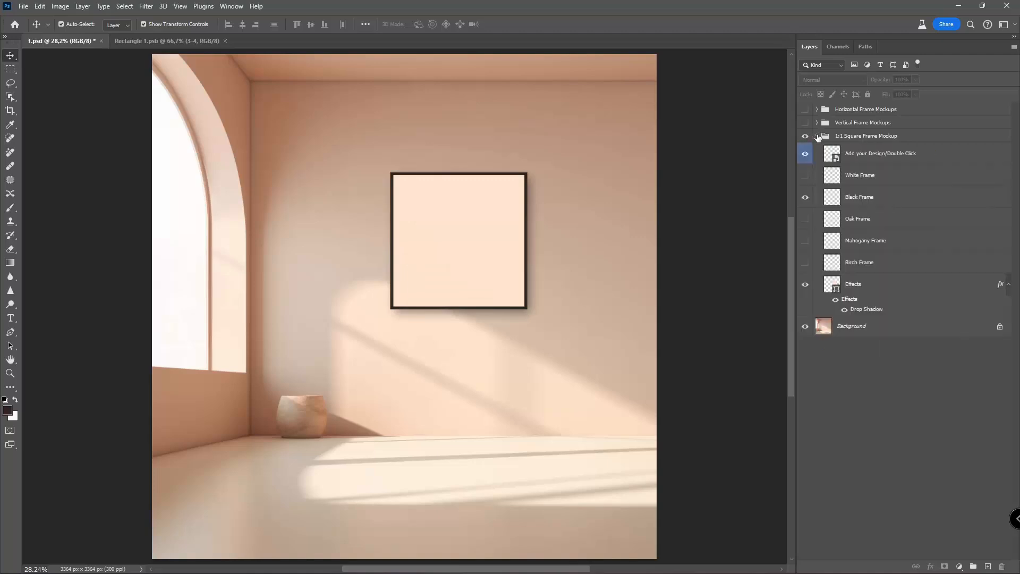
{"action": "left_click", "coordinate": [804, 198]}
{"action": "left_click", "coordinate": [806, 242]}
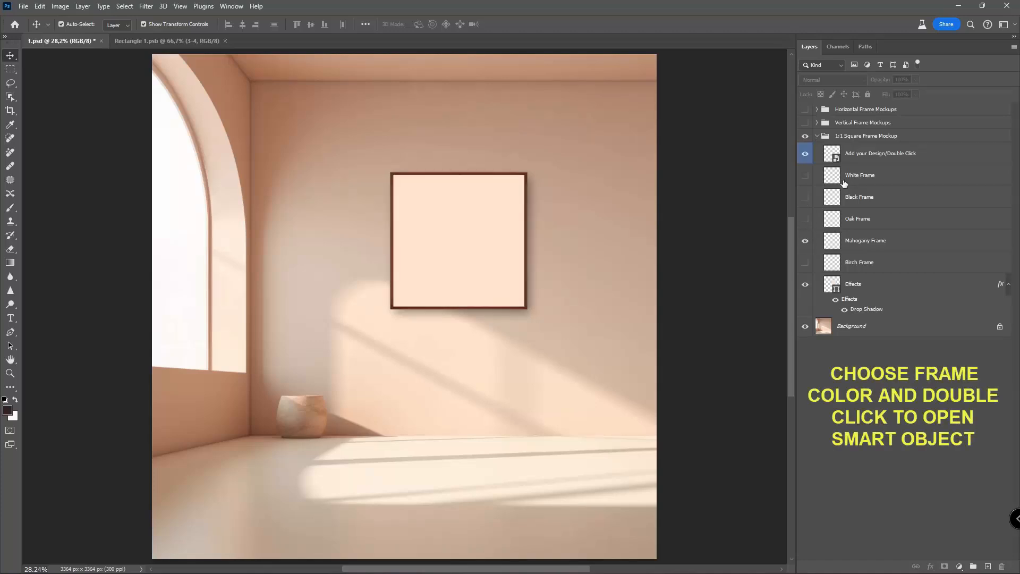
Open the 1:1 mockup's "Add your Design" smart object and place the image 1-1 as embedded.
{"action": "left_click", "coordinate": [835, 154]}
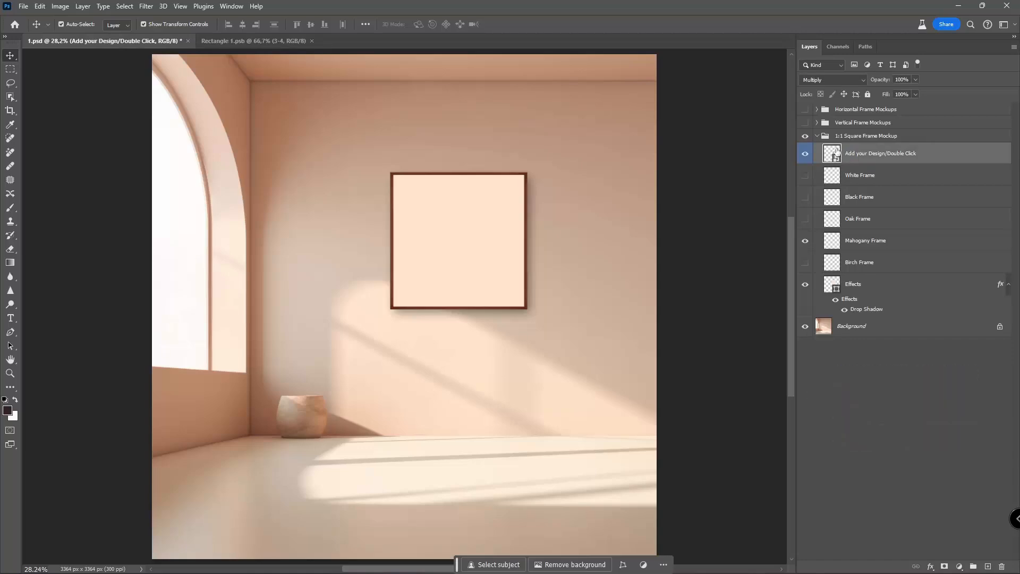
{"action": "double_click", "coordinate": [837, 153]}
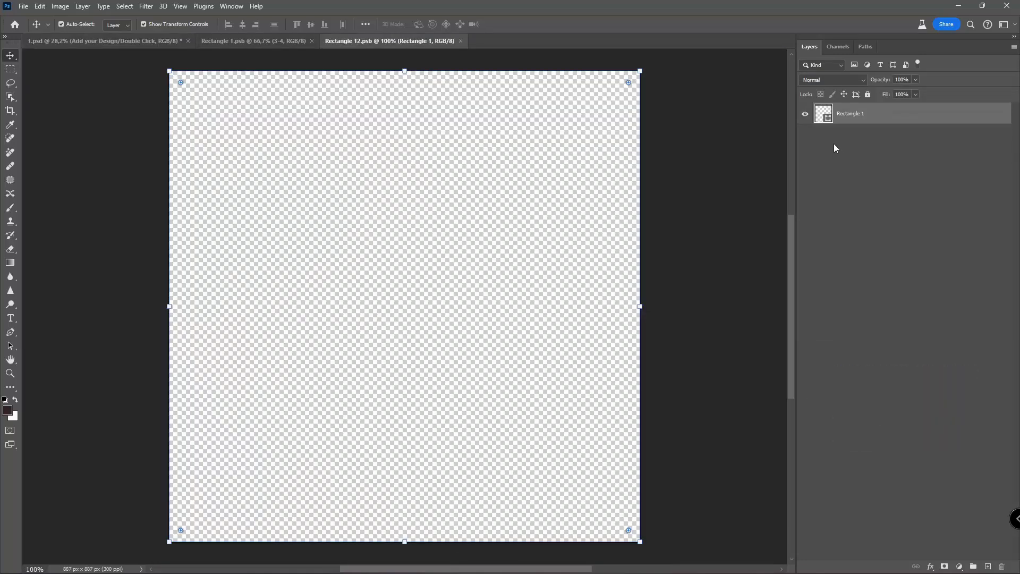
{"action": "left_click", "coordinate": [24, 7]}
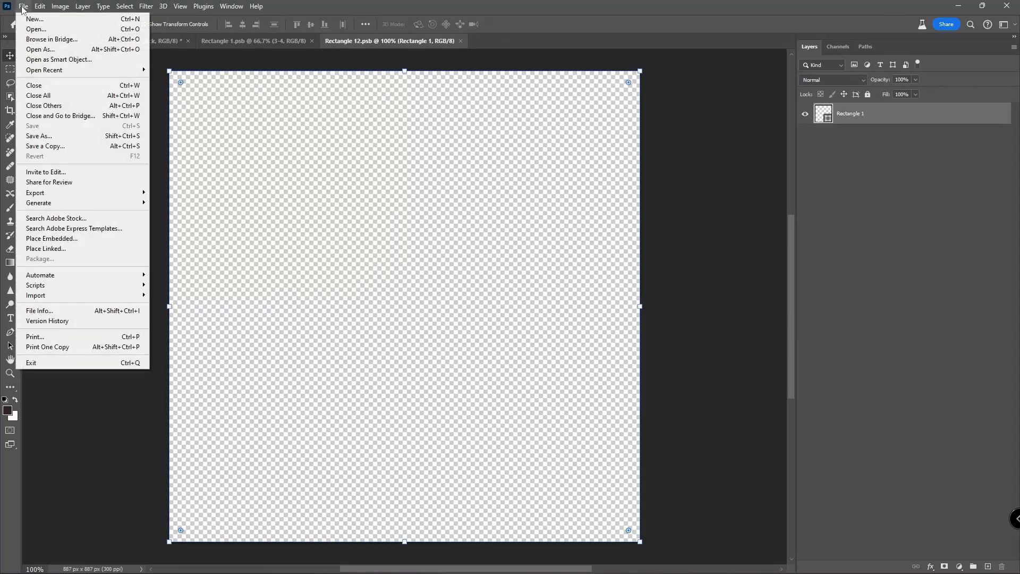
{"action": "left_click", "coordinate": [47, 240]}
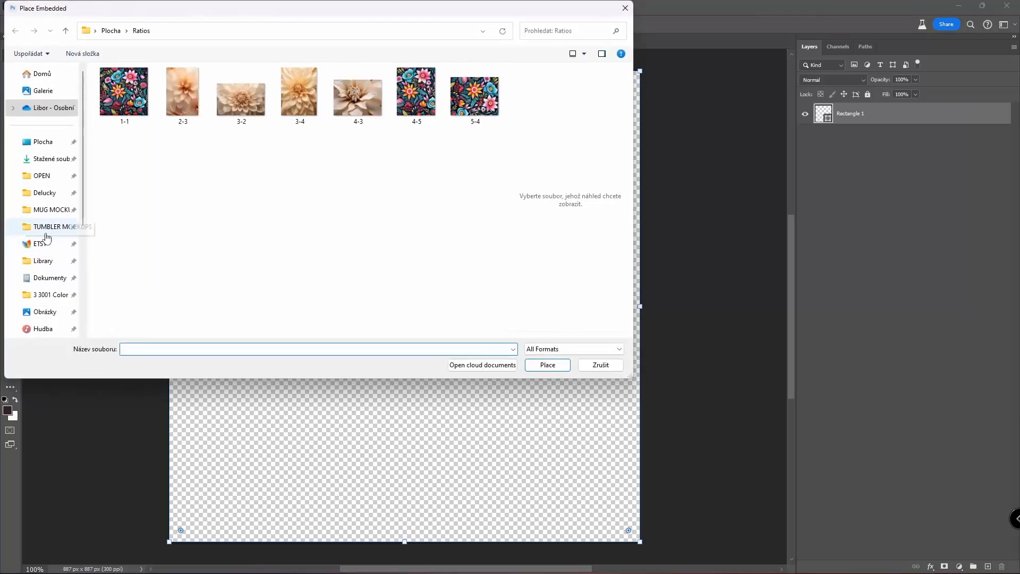
{"action": "left_click", "coordinate": [124, 85]}
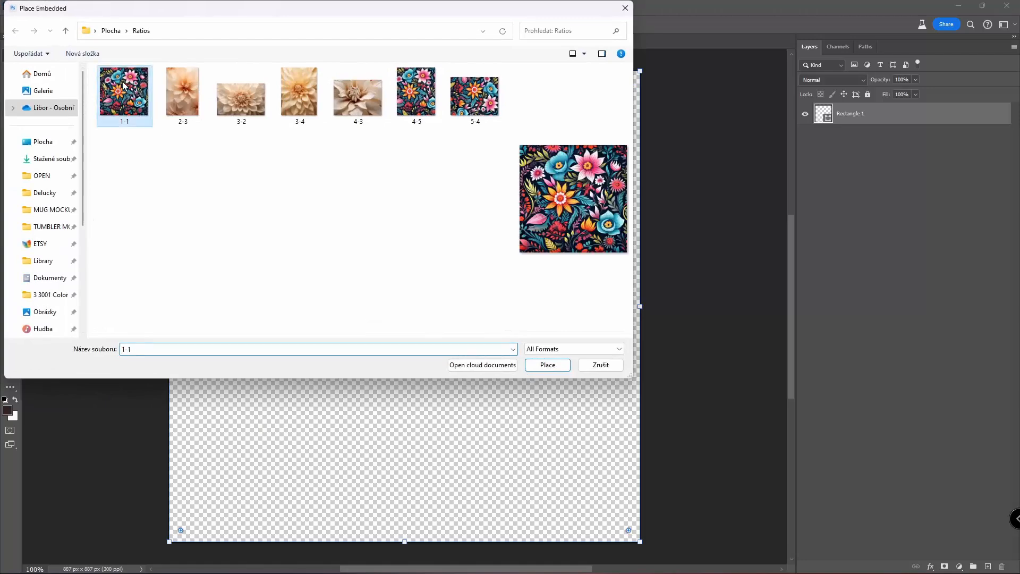
{"action": "double_click", "coordinate": [123, 83]}
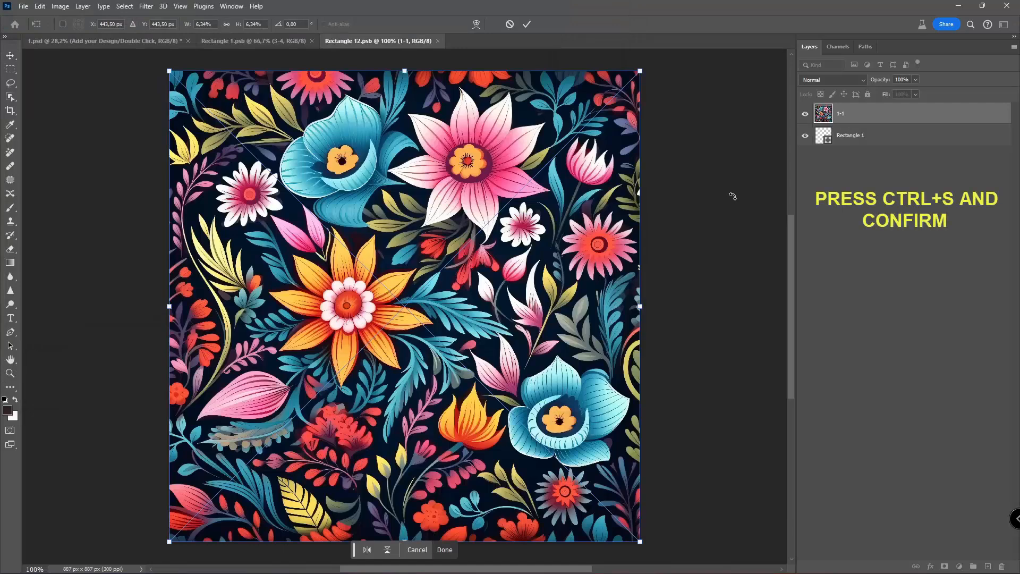
Commit the placed 1-1 image while saving the smart object, and return to the 1.psd mockup with no layer selected.
{"action": "key", "text": "ctrl+s"}
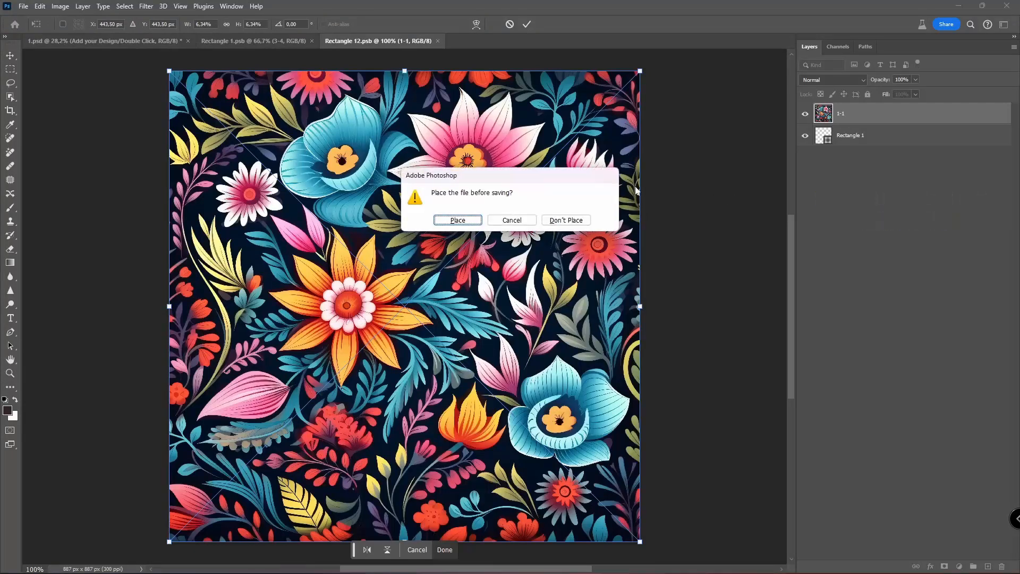
{"action": "left_click", "coordinate": [457, 222]}
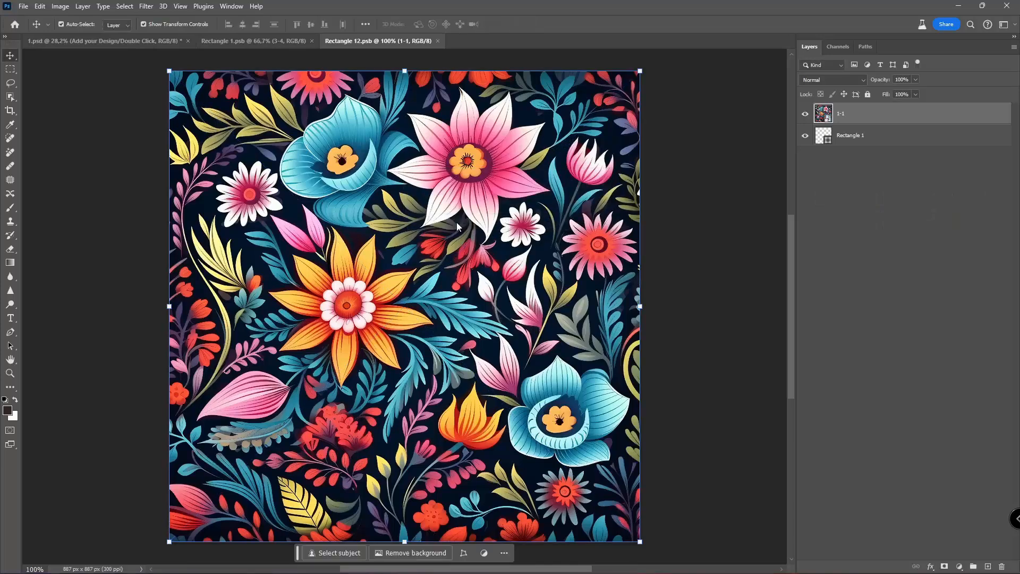
{"action": "left_click", "coordinate": [152, 40]}
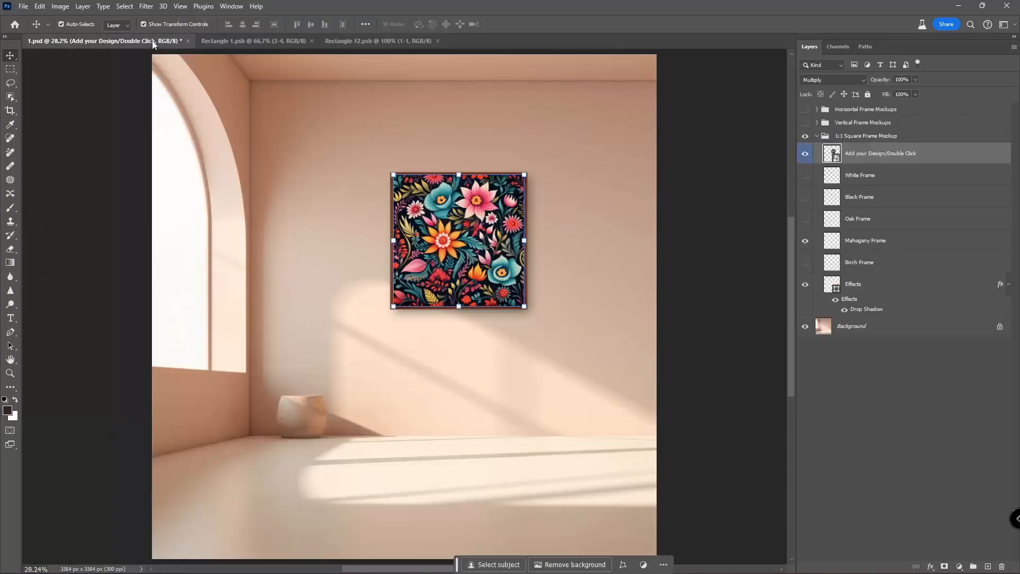
{"action": "left_click", "coordinate": [877, 362]}
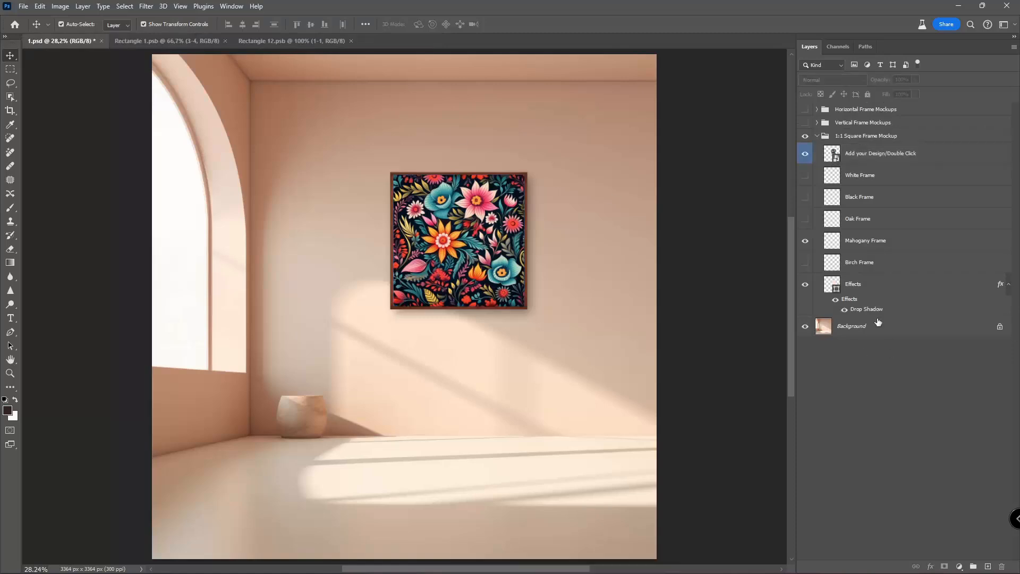
Preview the square floral design with the Oak, Black and White frames by making each one visible in turn.
{"action": "left_click", "coordinate": [804, 218]}
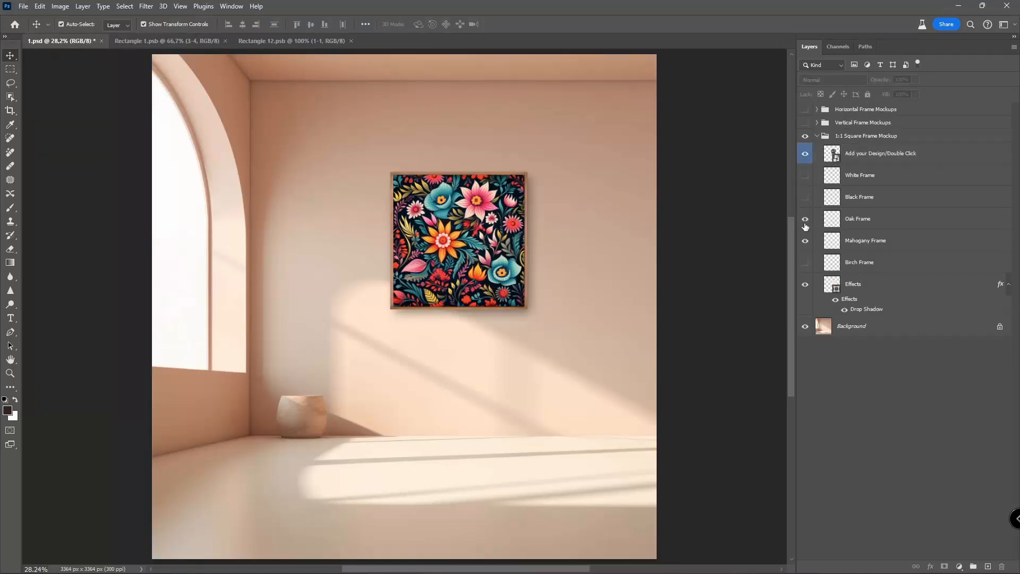
{"action": "left_click", "coordinate": [804, 197]}
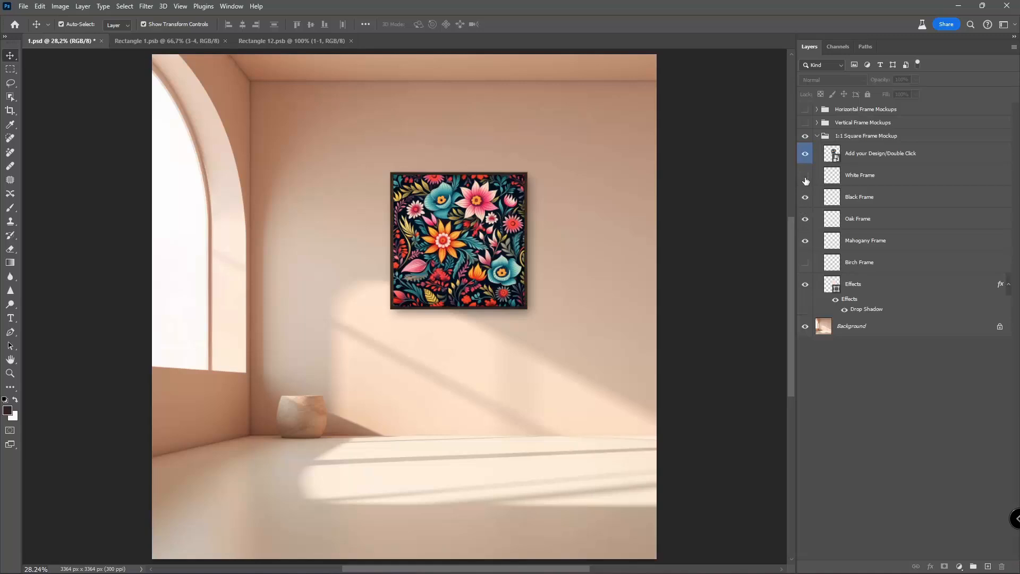
{"action": "left_click", "coordinate": [805, 176]}
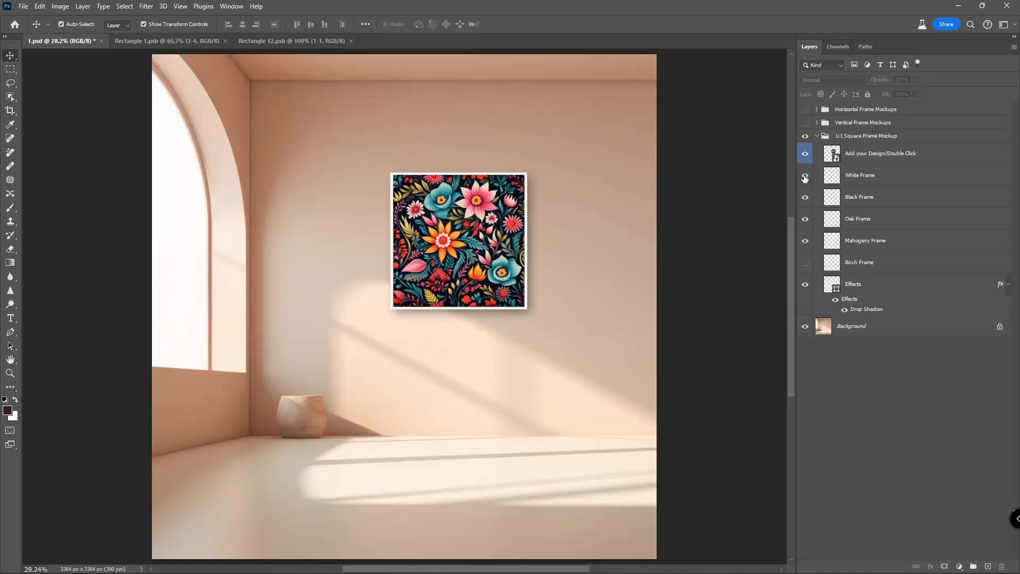